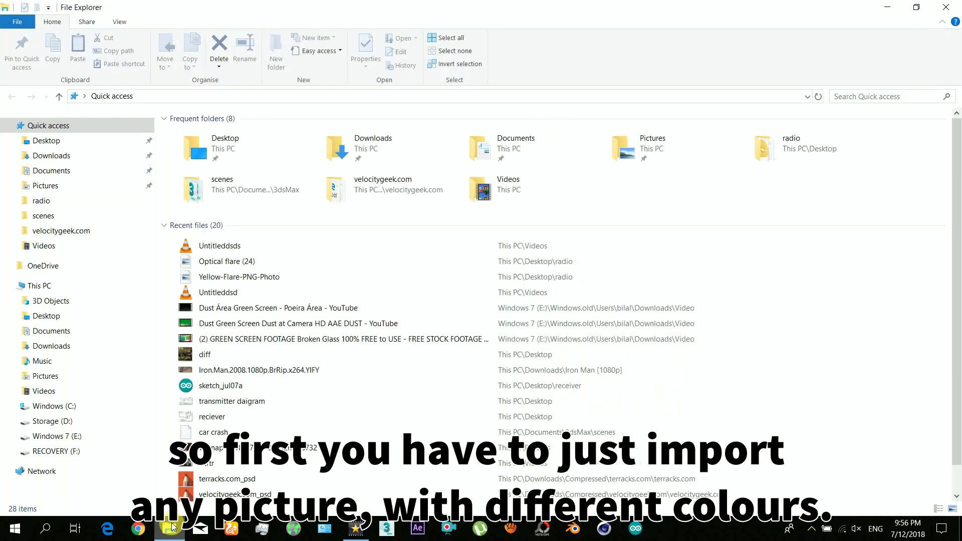
click(63, 315)
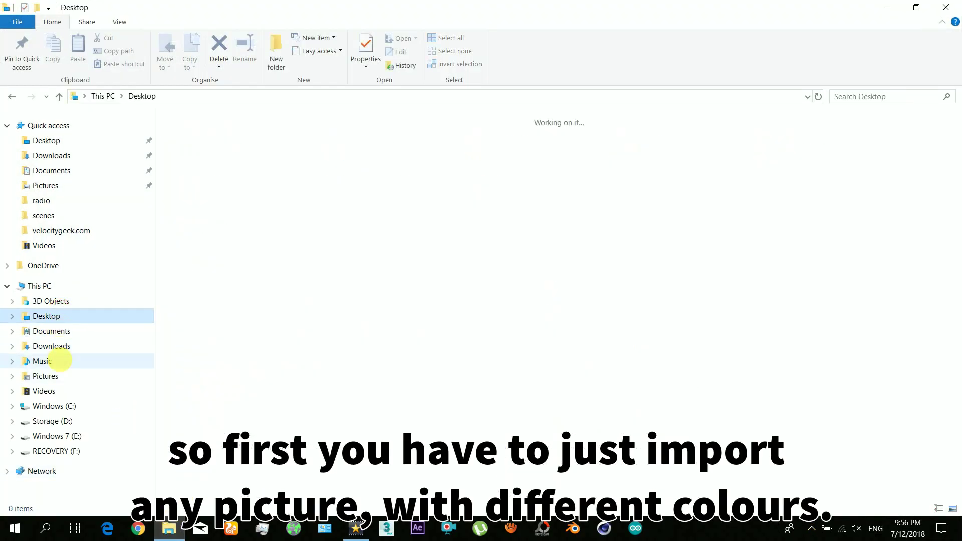
click(62, 376)
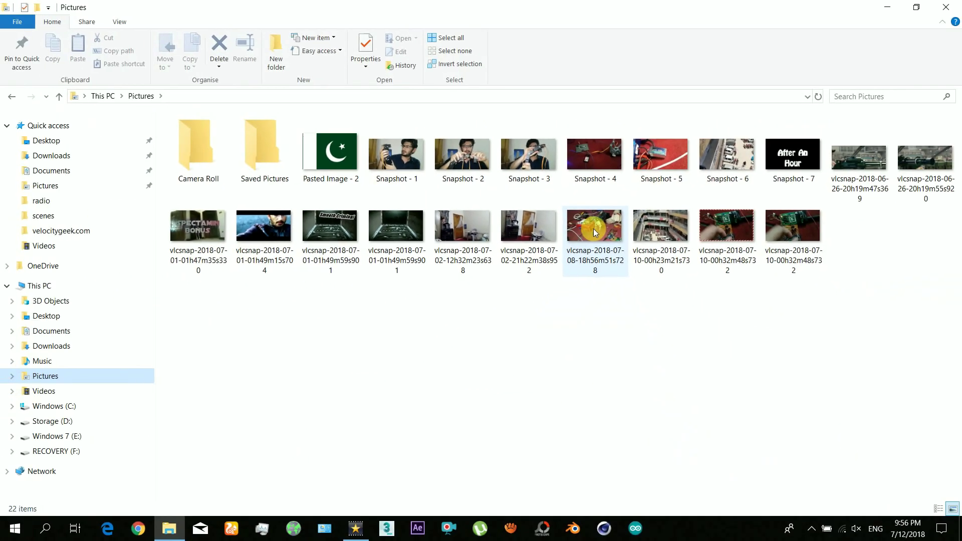
drag(593, 228, 288, 404)
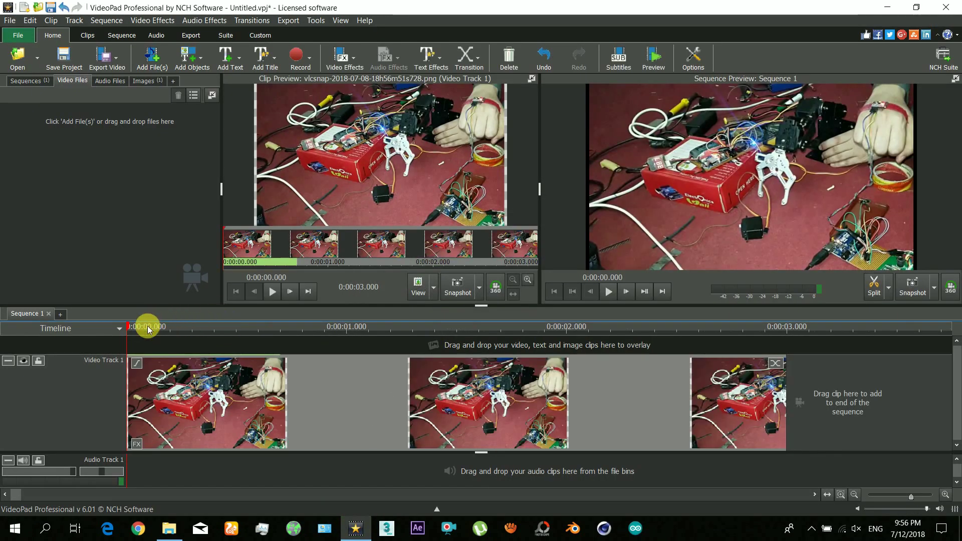
key(Home)
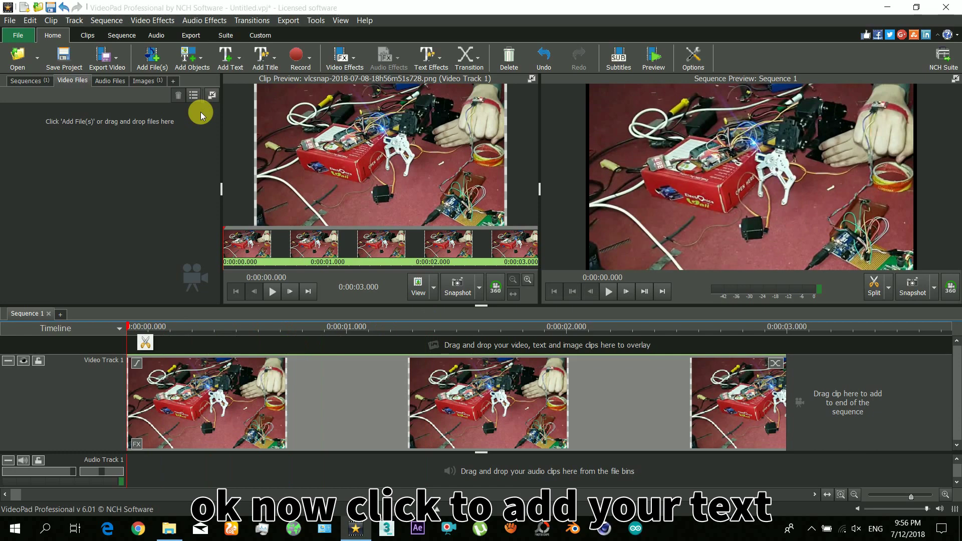
Add a simple text clip reading "Spectamin" and set its font size to 20.
click(224, 67)
click(188, 57)
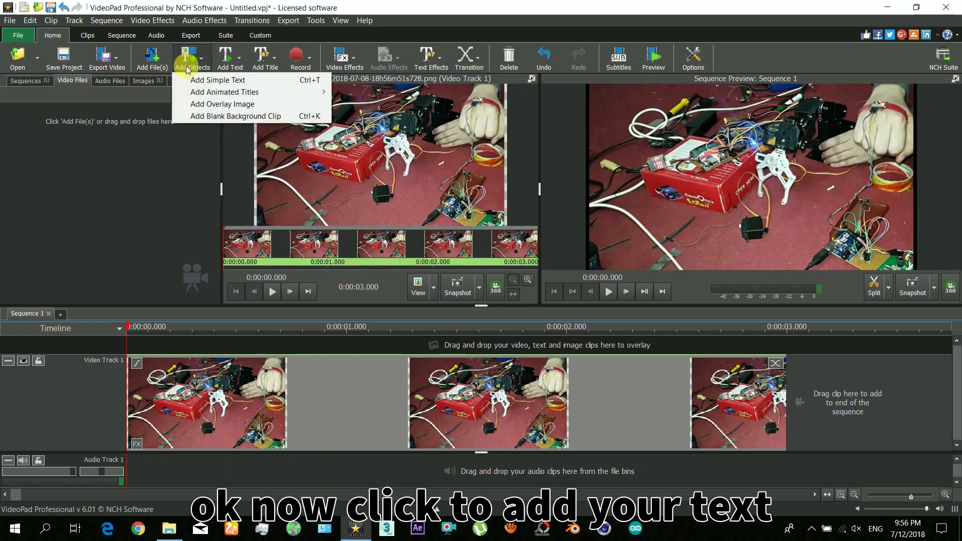
click(193, 80)
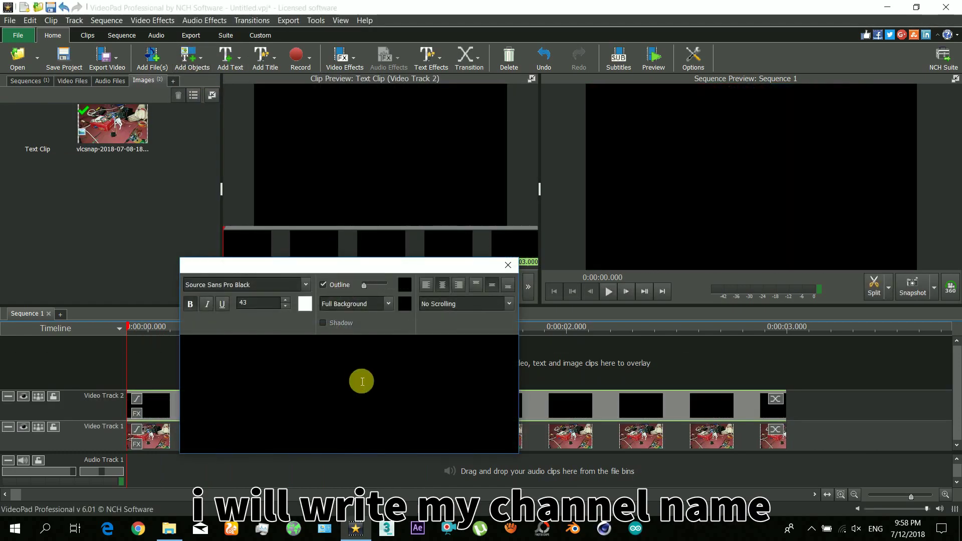
text(Spectamin)
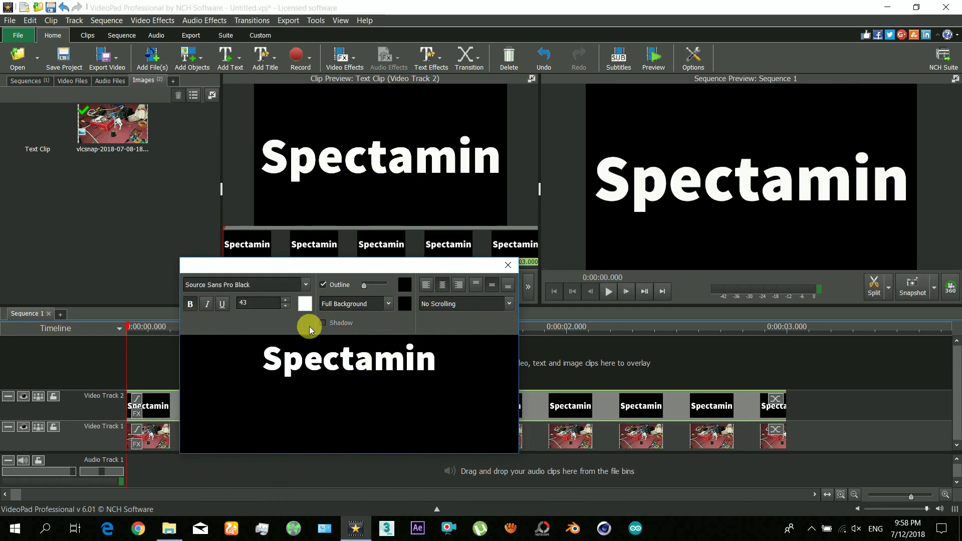
double_click(258, 364)
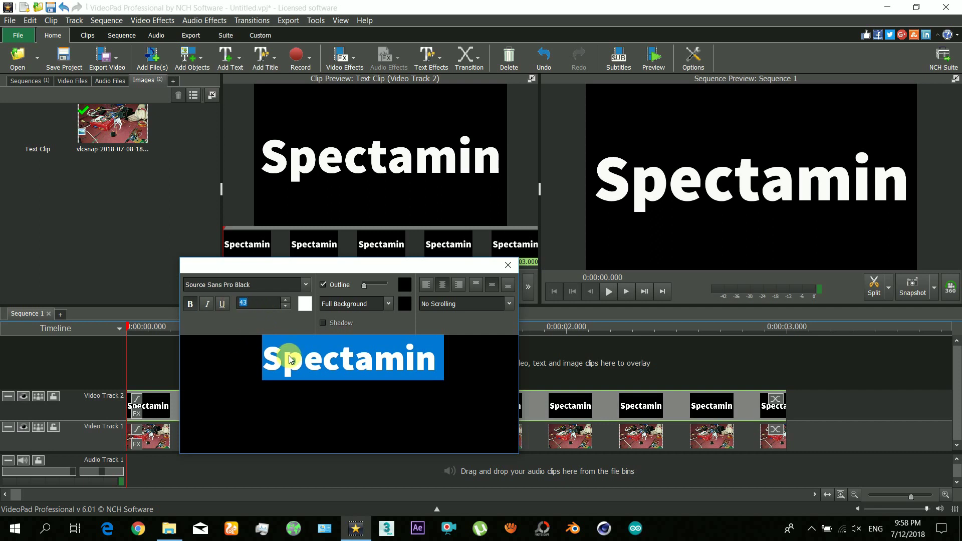
text(20)
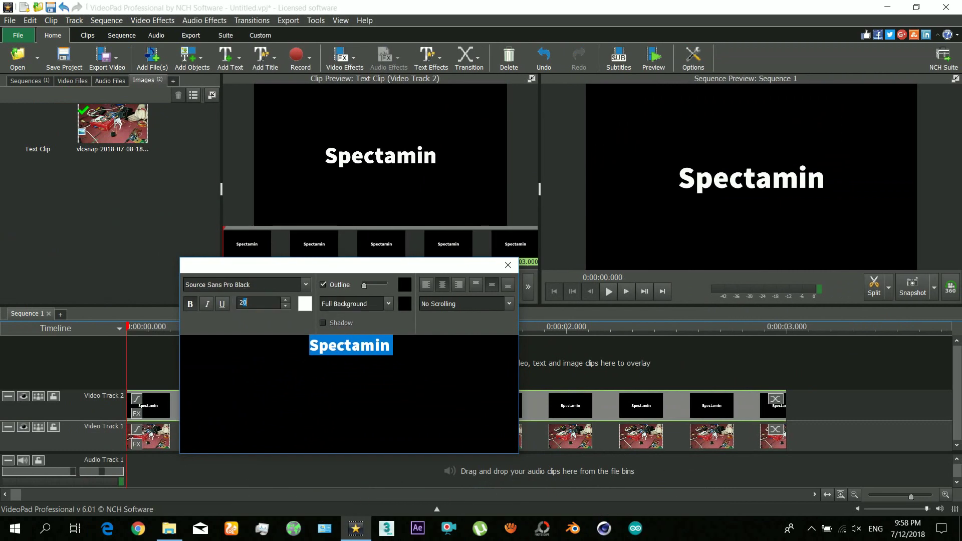
Add a Green Screen effect to the text clip and pick the white of the letters as the key colour.
drag(170, 328, 210, 378)
click(137, 416)
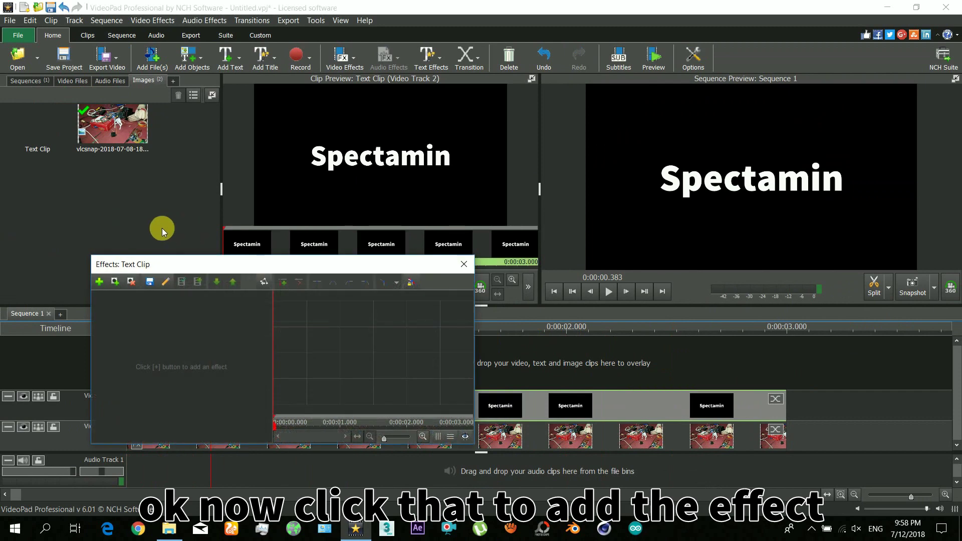
click(107, 281)
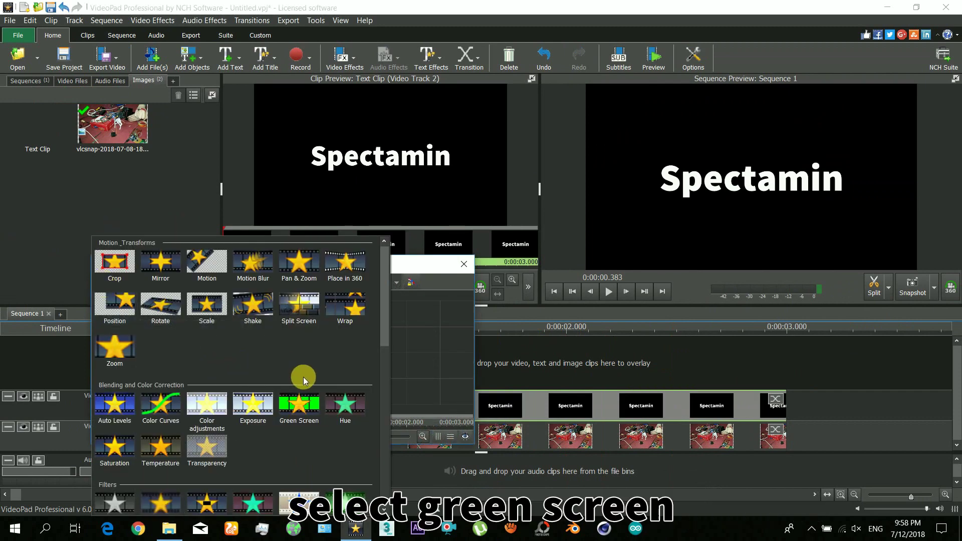
click(304, 401)
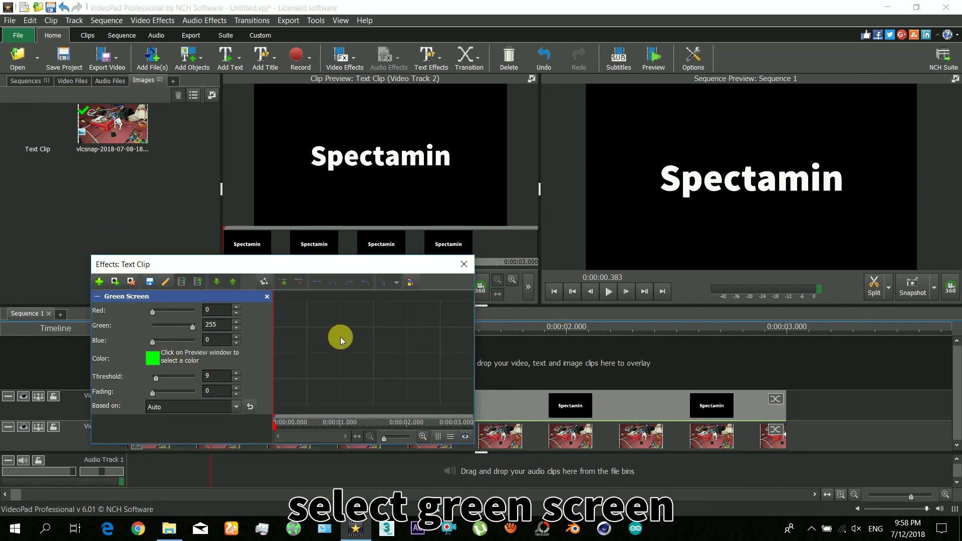
click(350, 163)
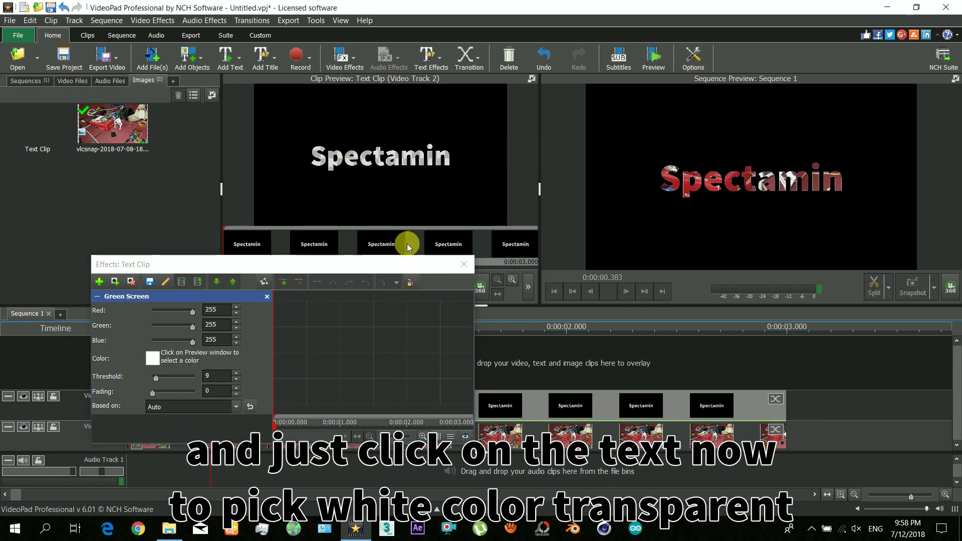
Add a keyframed Scale effect to the text clip, shrinking from a ratio of 1.61 at the first frame to 1.00 at the end.
drag(197, 269, 291, 71)
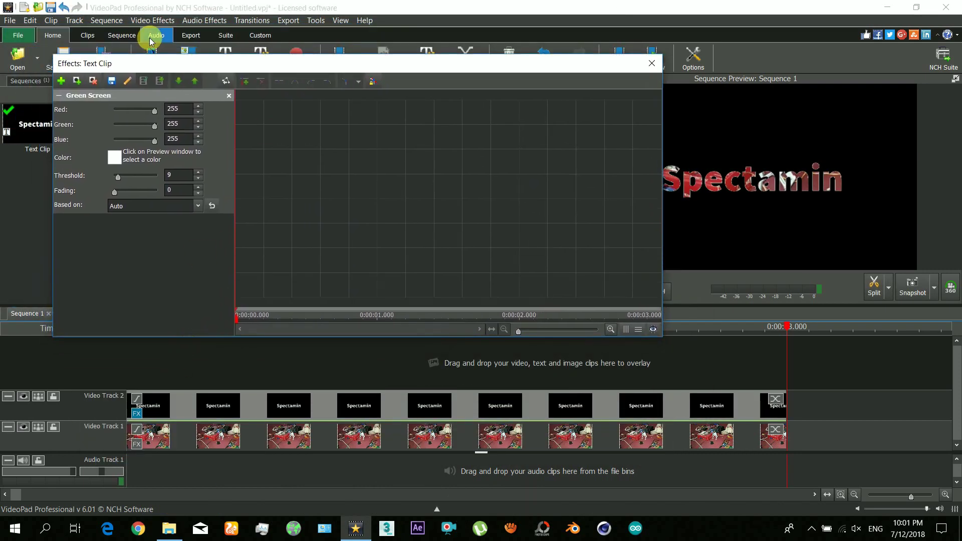
drag(105, 71, 101, 224)
click(57, 235)
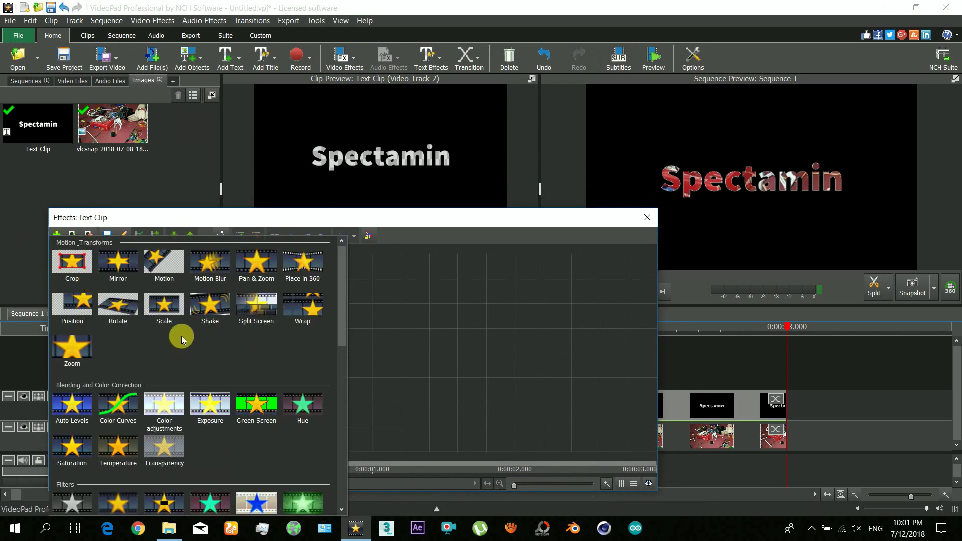
click(185, 339)
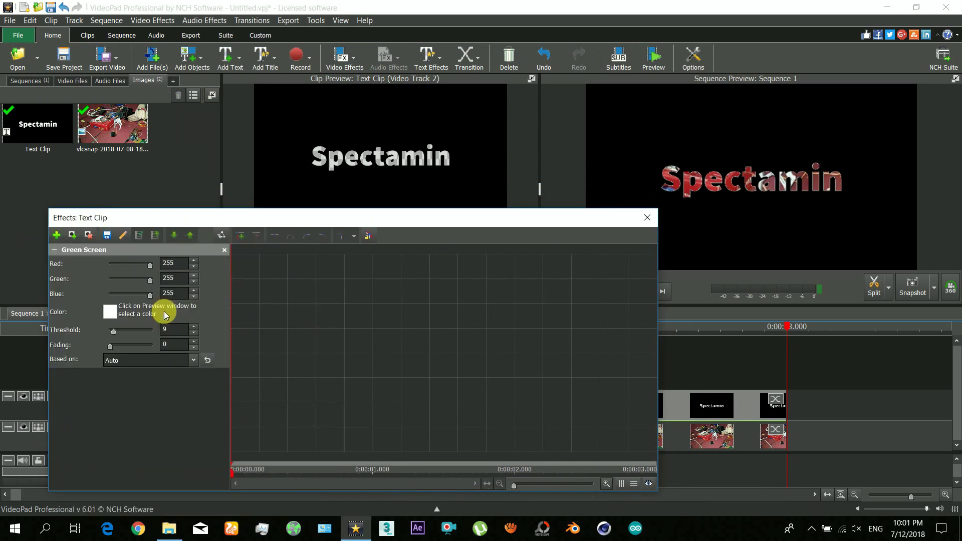
click(241, 235)
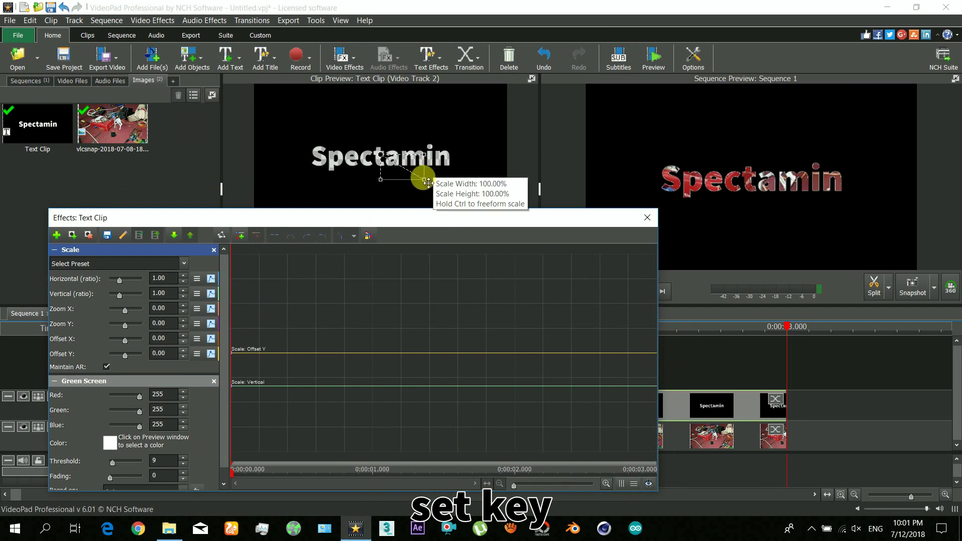
drag(425, 181, 455, 195)
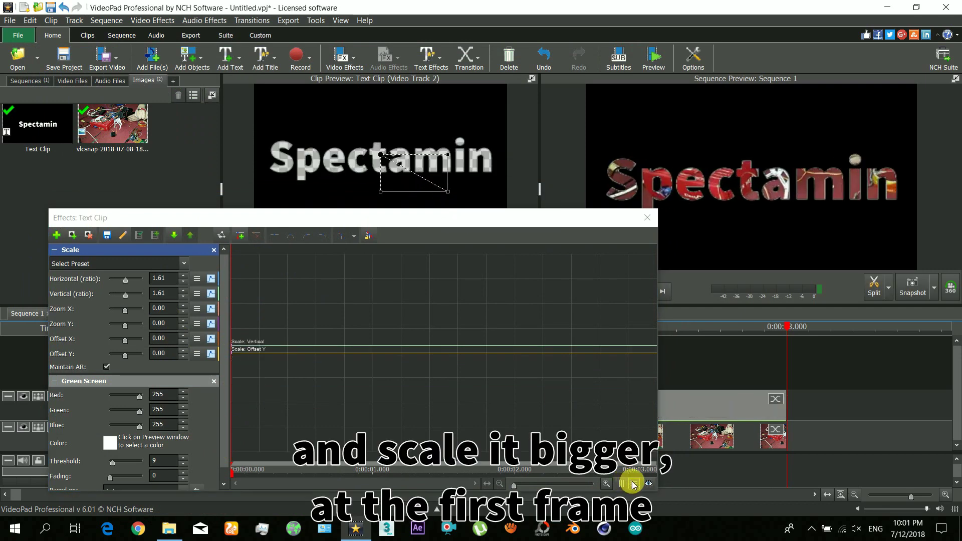
click(653, 470)
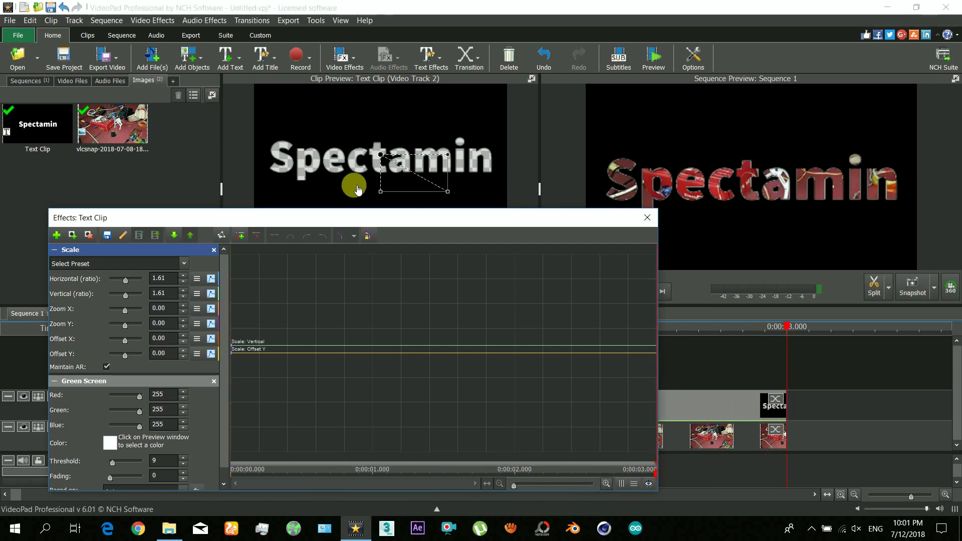
text(1)
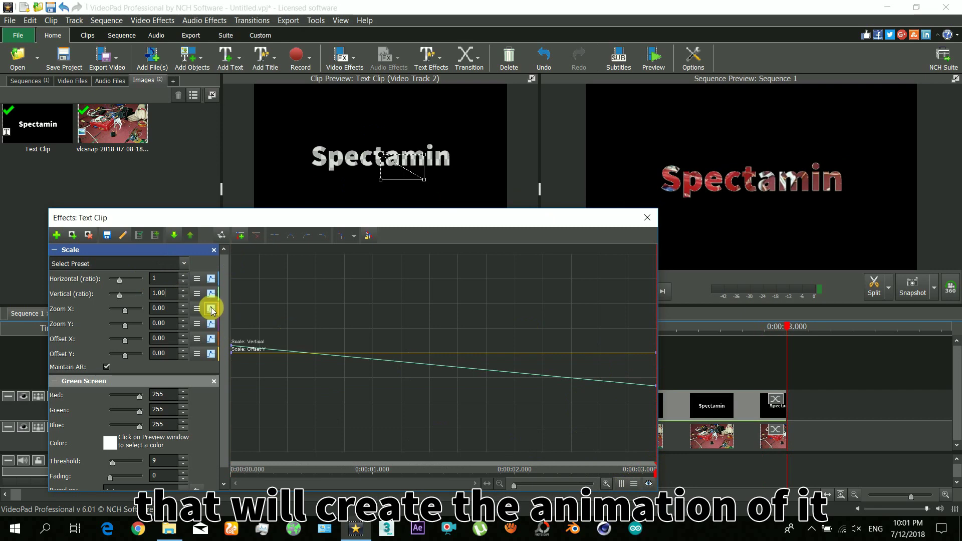
Play the sequence from the beginning to check the text's scale animation.
drag(345, 215, 193, 29)
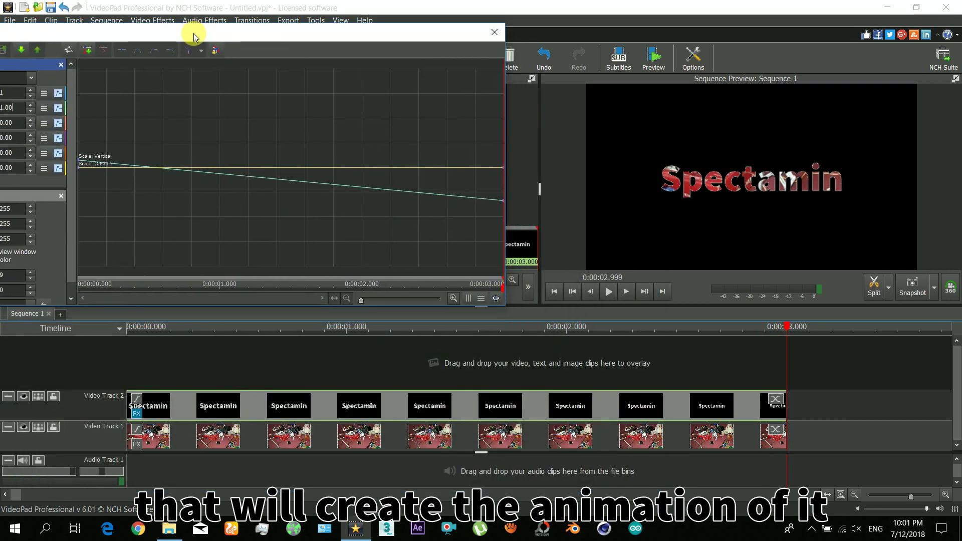
click(130, 328)
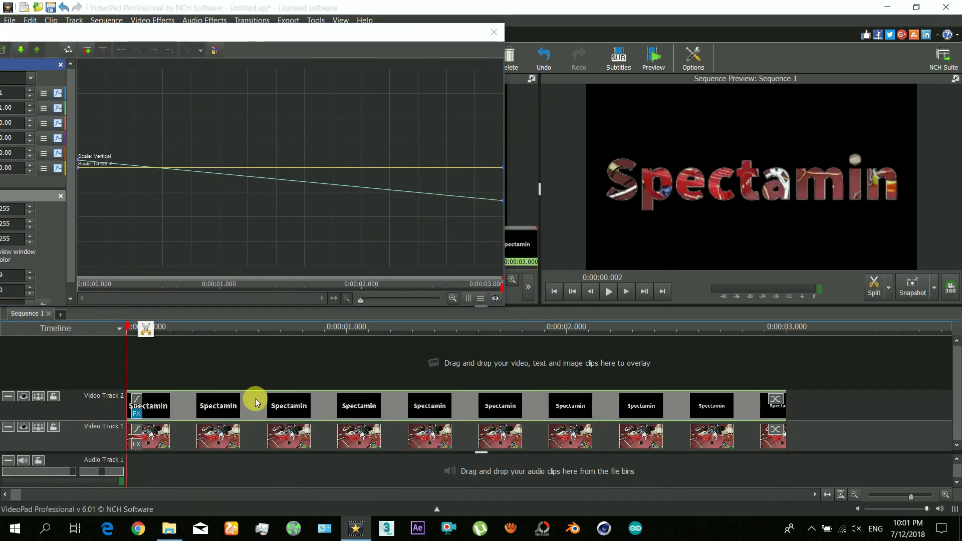
key(space)
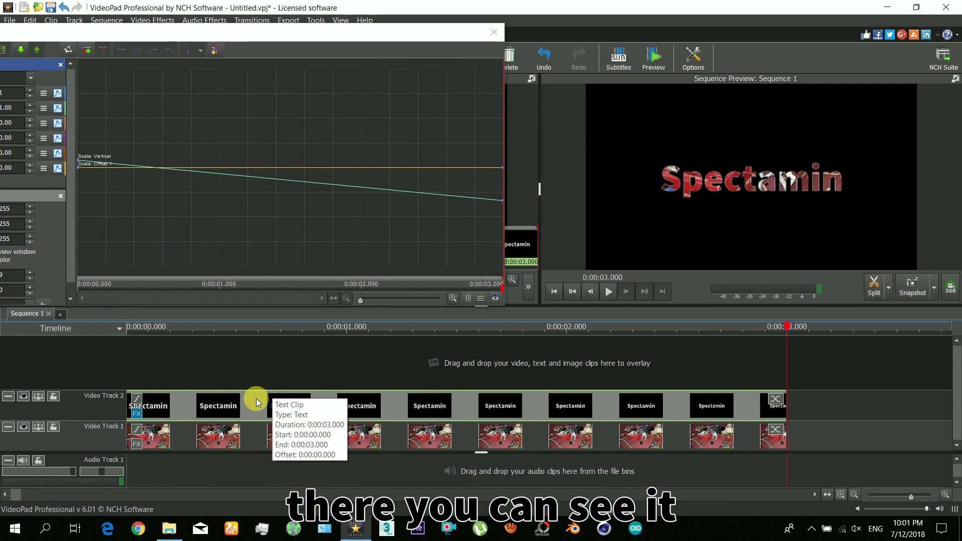
key(space)
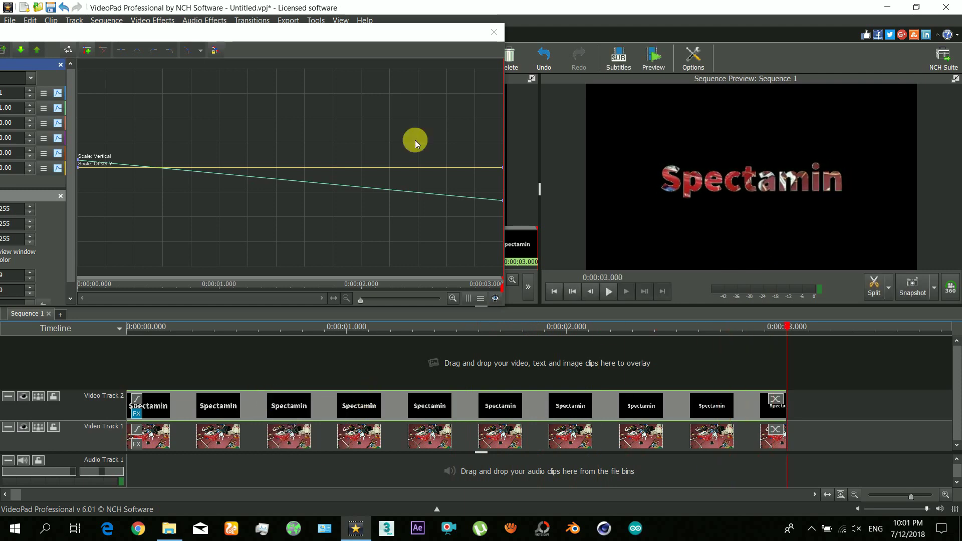
Turn off keyframing for Zoom and Offset, and shape the horizontal and vertical scale curves into a smooth falling ease-in, ease-out.
drag(156, 40, 339, 118)
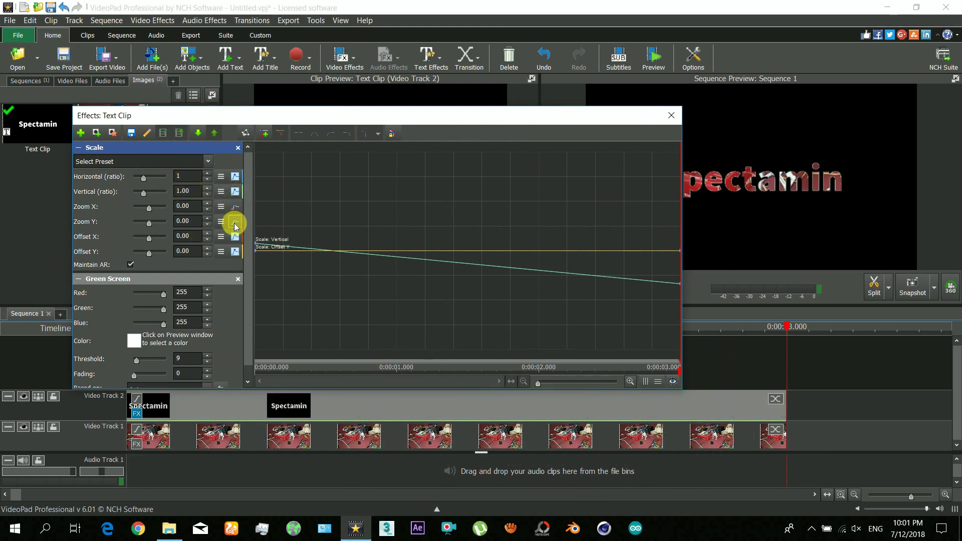
click(235, 251)
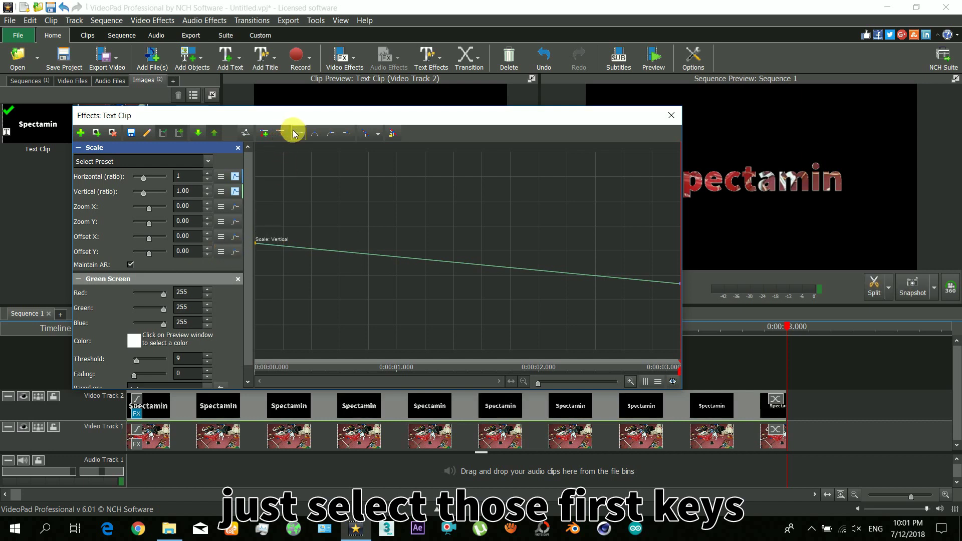
click(312, 134)
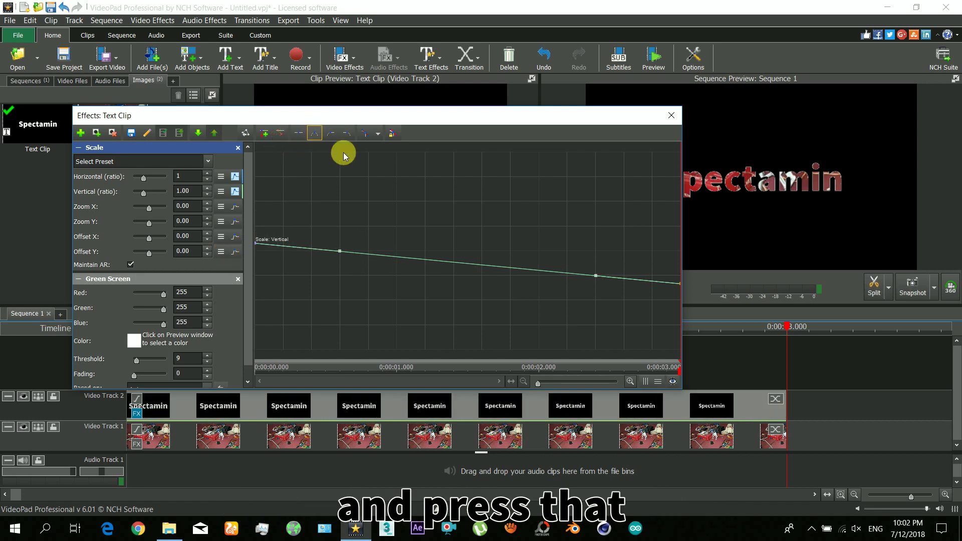
drag(340, 253, 454, 246)
drag(341, 250, 453, 243)
drag(595, 275, 398, 275)
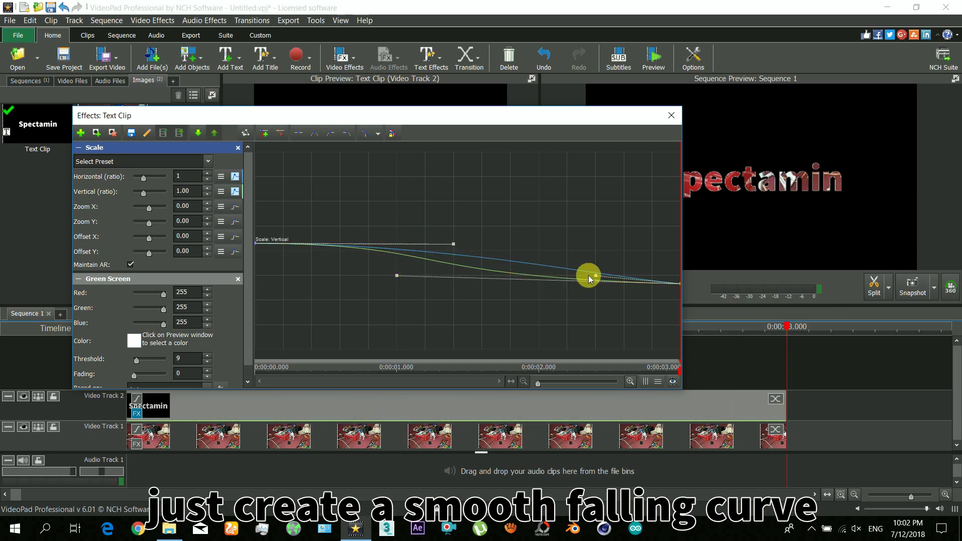
drag(595, 276, 398, 275)
Play the sequence from near its start to review the eased scaling of the text.
drag(537, 122, 351, 7)
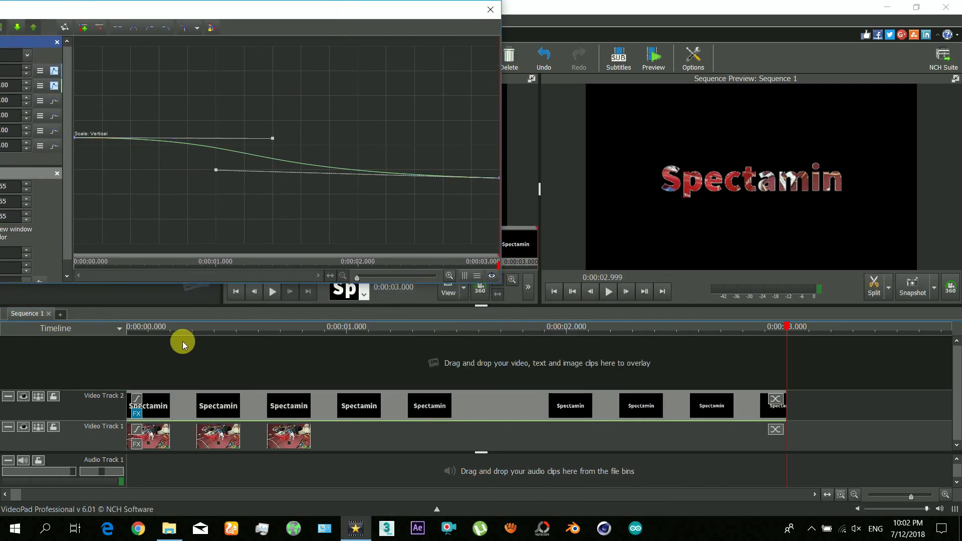
click(182, 341)
key(space)
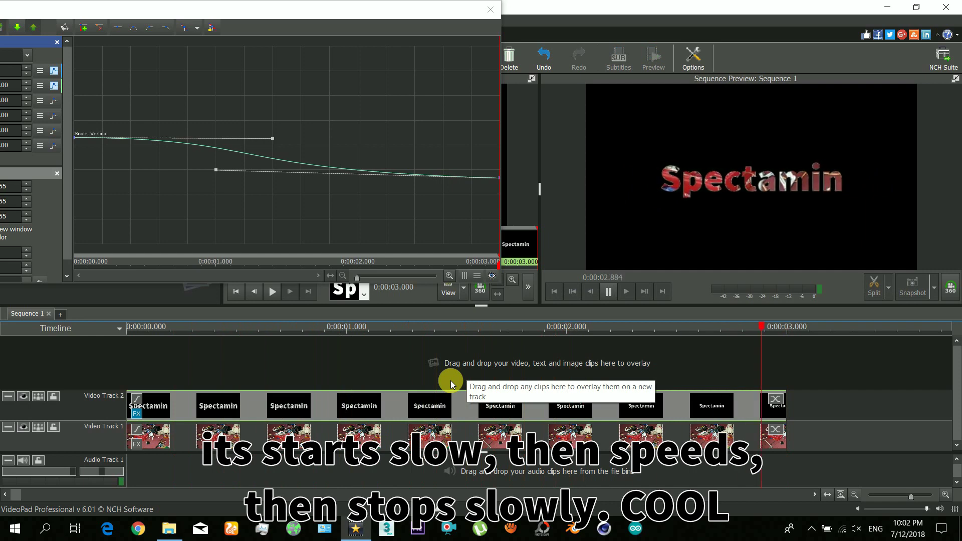
Add a Blur effect to the picture clip on Video Track 1 and scrub the timeline to check the blurred fill.
drag(244, 15, 384, 160)
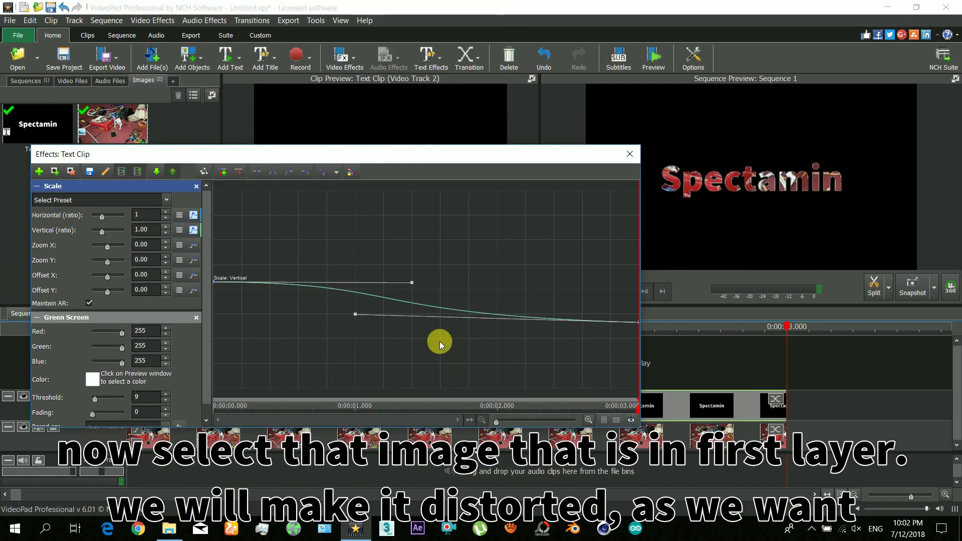
click(698, 437)
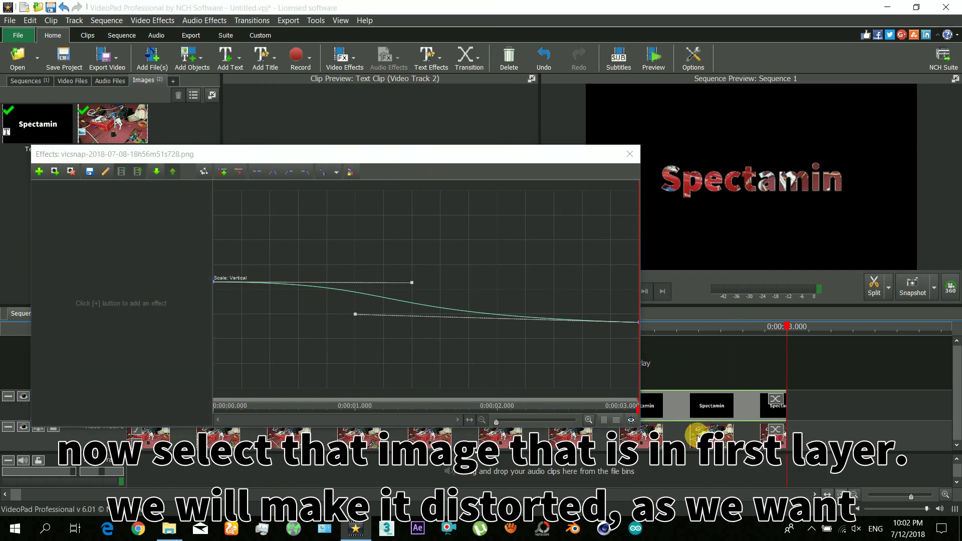
click(38, 171)
scroll(224, 302, down, 2)
click(95, 362)
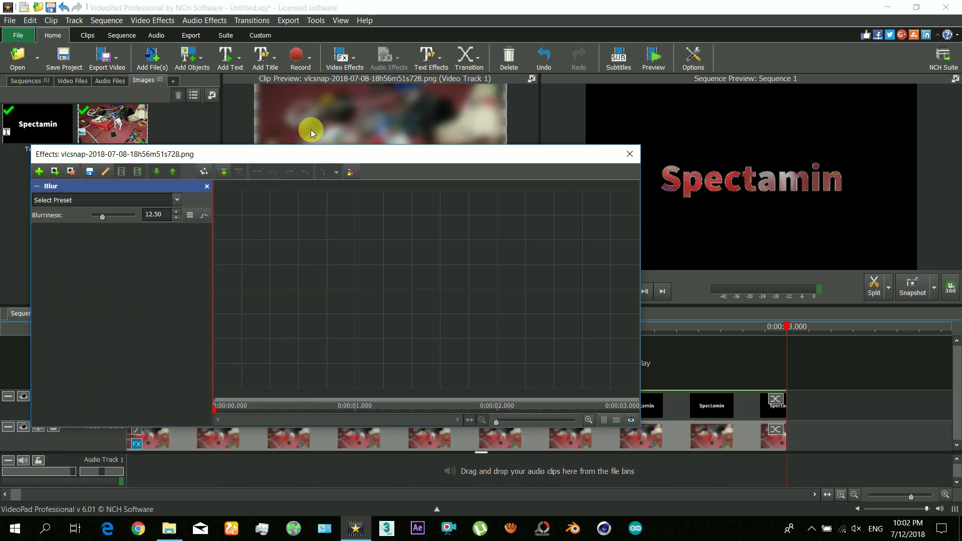
drag(349, 167, 253, 73)
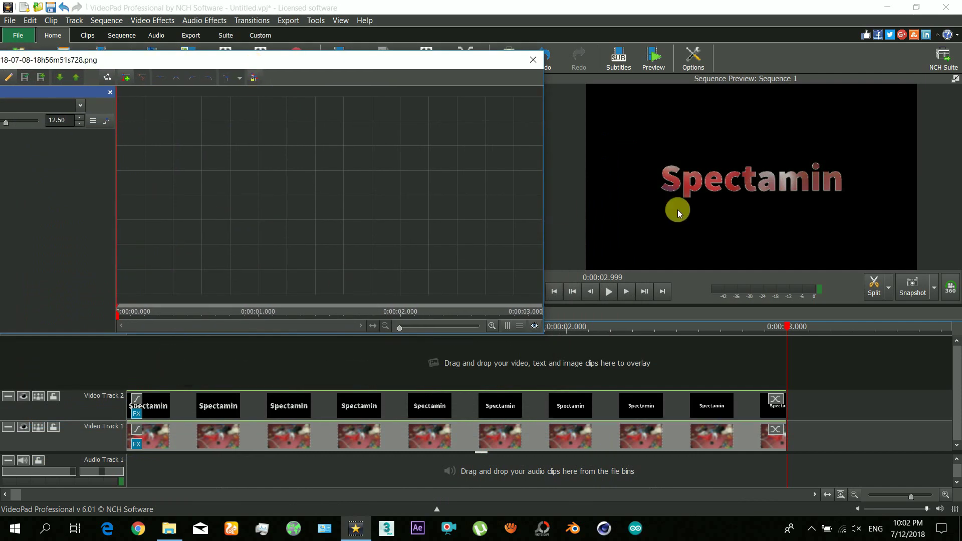
drag(580, 329, 689, 354)
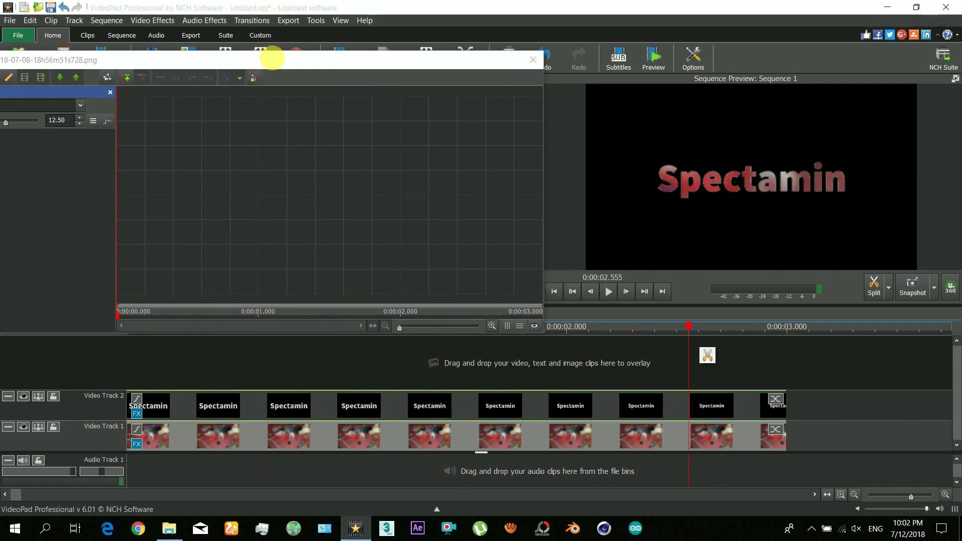
Add a Hue Cycle effect to the picture clip on Video Track 1.
drag(271, 56, 377, 163)
drag(8, 173, 29, 175)
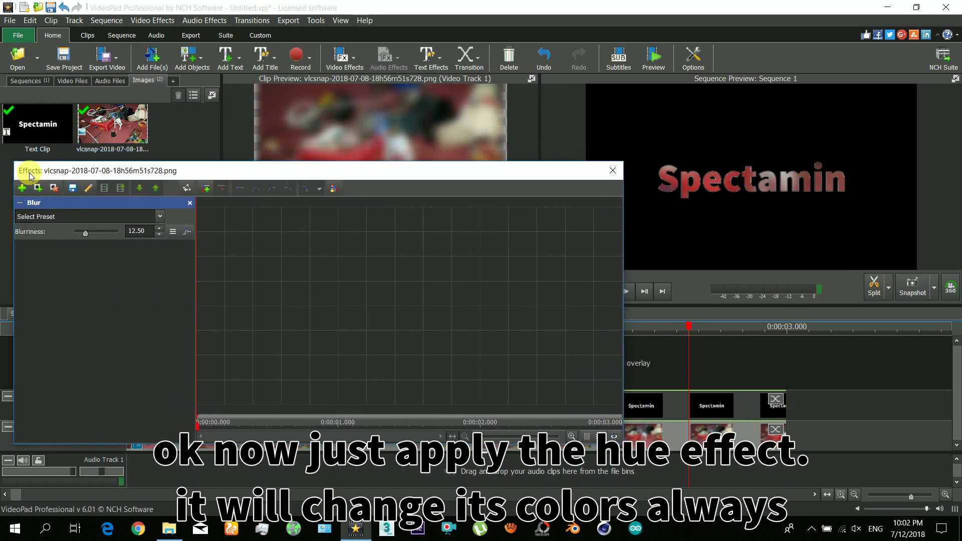
click(22, 189)
scroll(245, 283, down, 1)
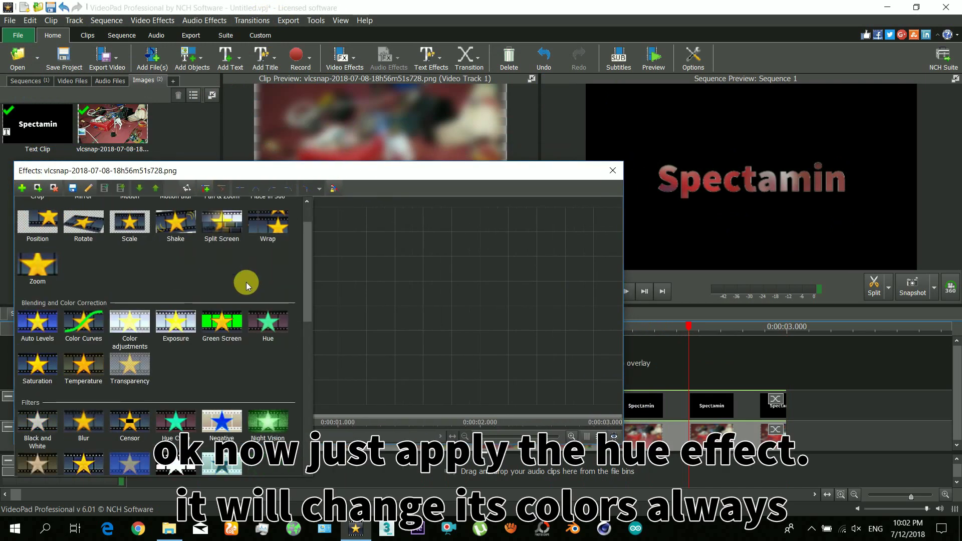
scroll(245, 282, down, 1)
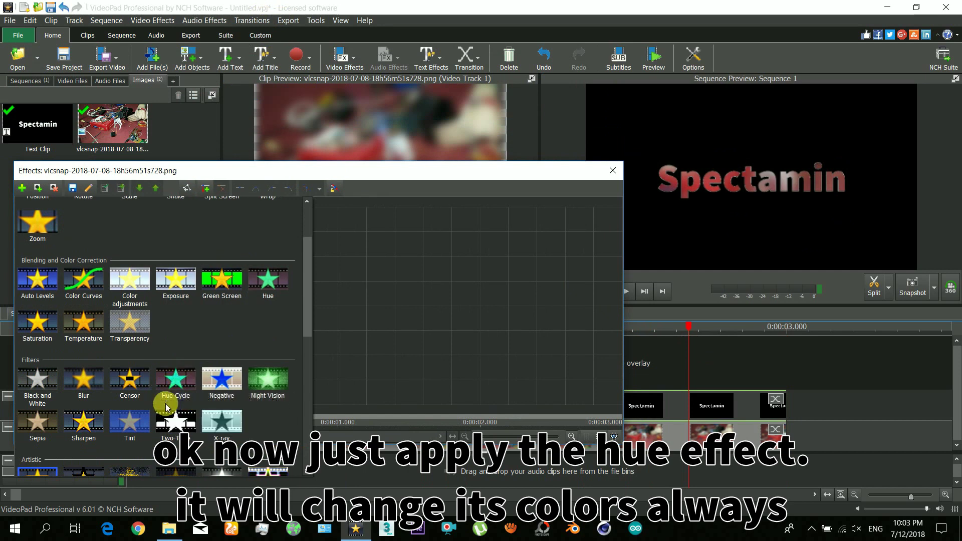
click(179, 385)
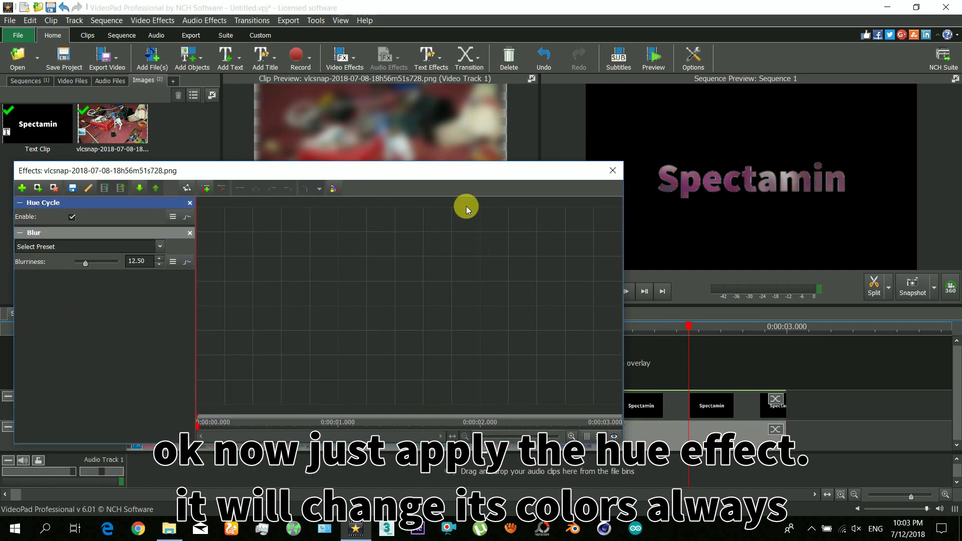
Add a Negative effect to the picture clip on Video Track 1.
click(21, 189)
scroll(287, 401, down, 1)
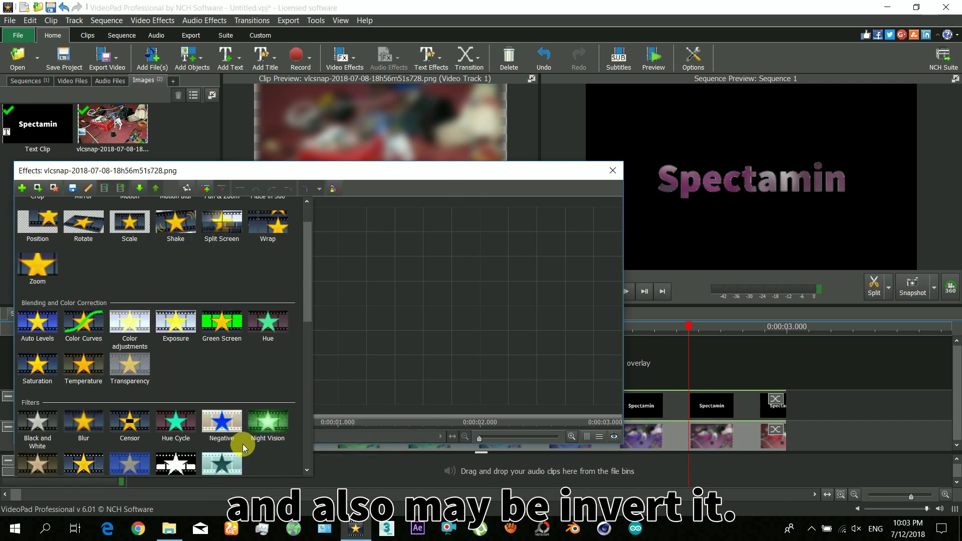
click(223, 425)
Play the sequence from the beginning to check the inverted, colour-cycling fill inside the letters.
drag(551, 172, 415, 47)
click(132, 329)
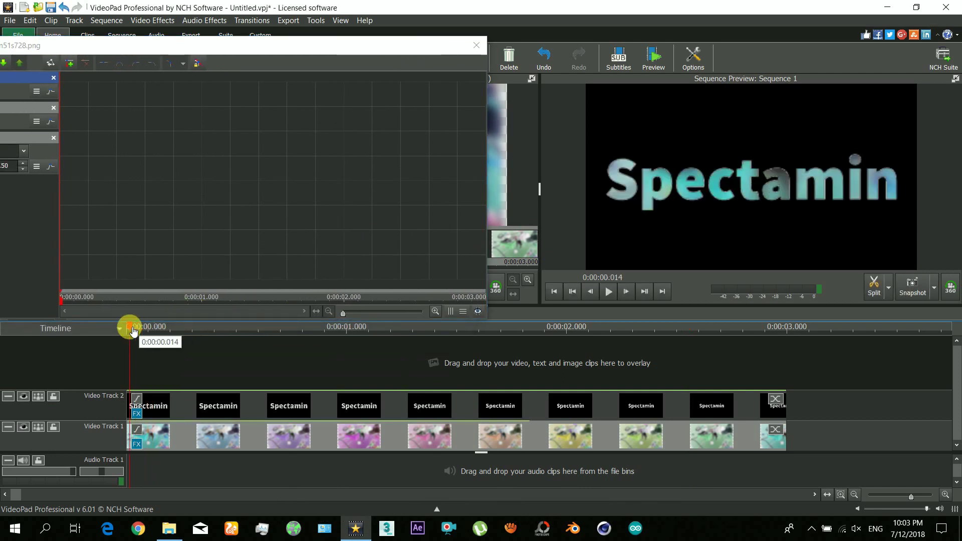
drag(157, 331, 119, 331)
key(space)
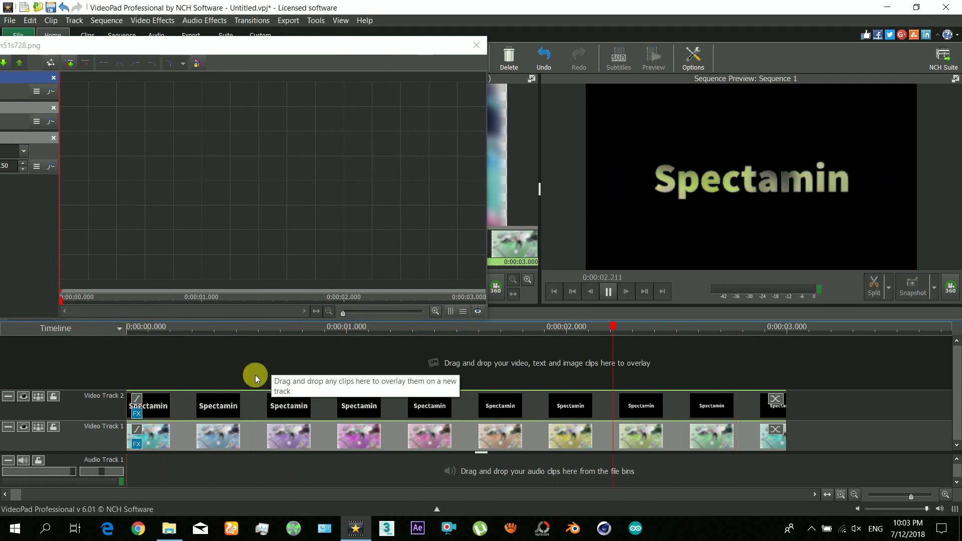
Copy the text clip from Video Track 2, overlay the copy on a new track above starting at 0:00:00.000, and scrub through it.
drag(323, 46, 468, 158)
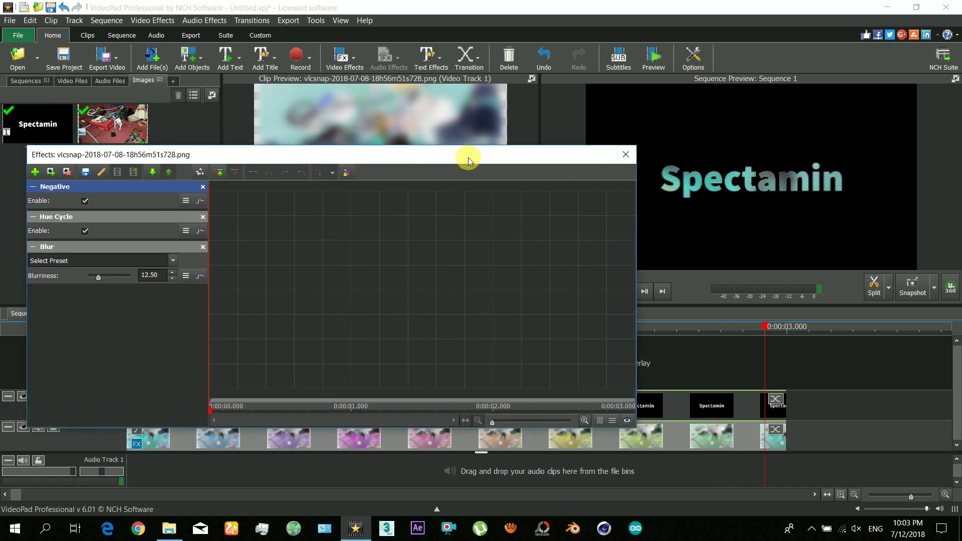
click(729, 374)
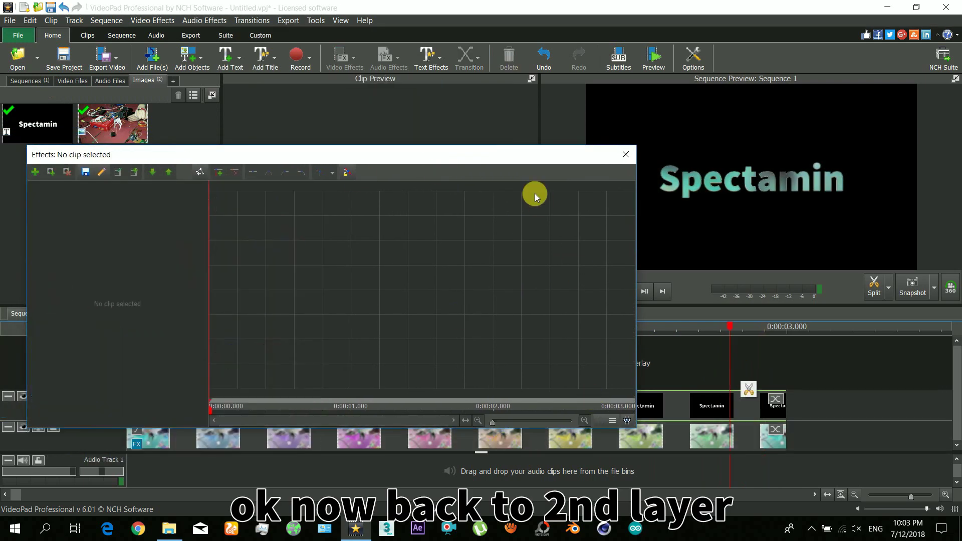
drag(542, 154, 384, 52)
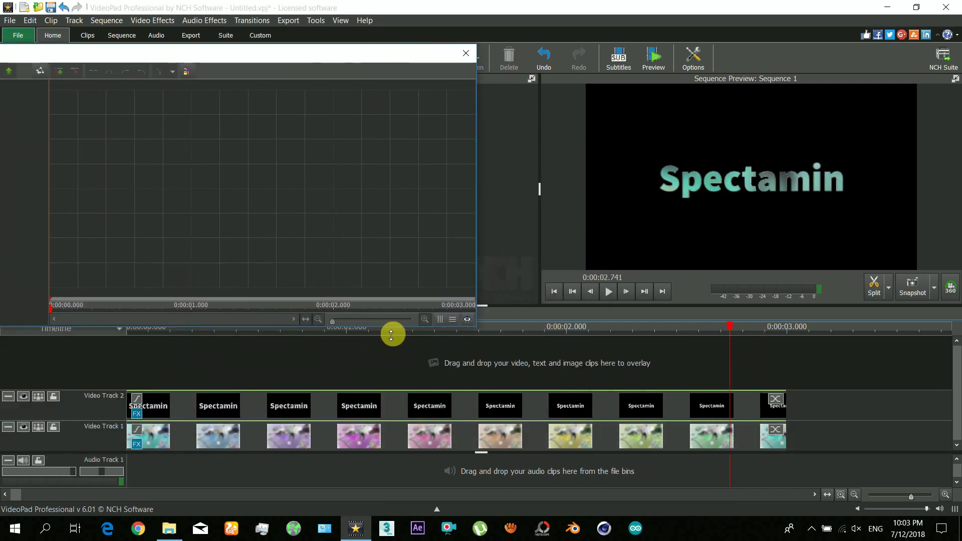
drag(376, 262, 377, 215)
click(462, 411)
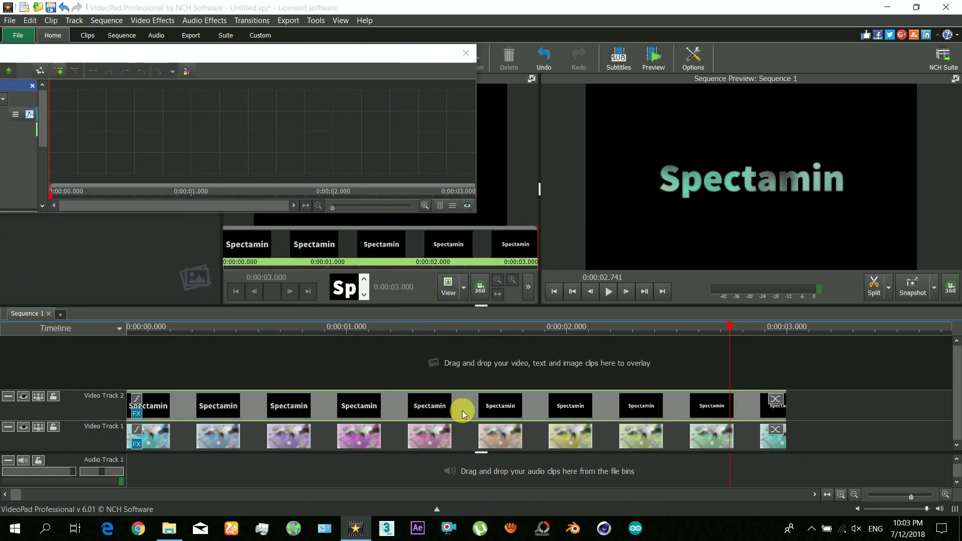
right_click(262, 378)
click(256, 371)
right_click(255, 371)
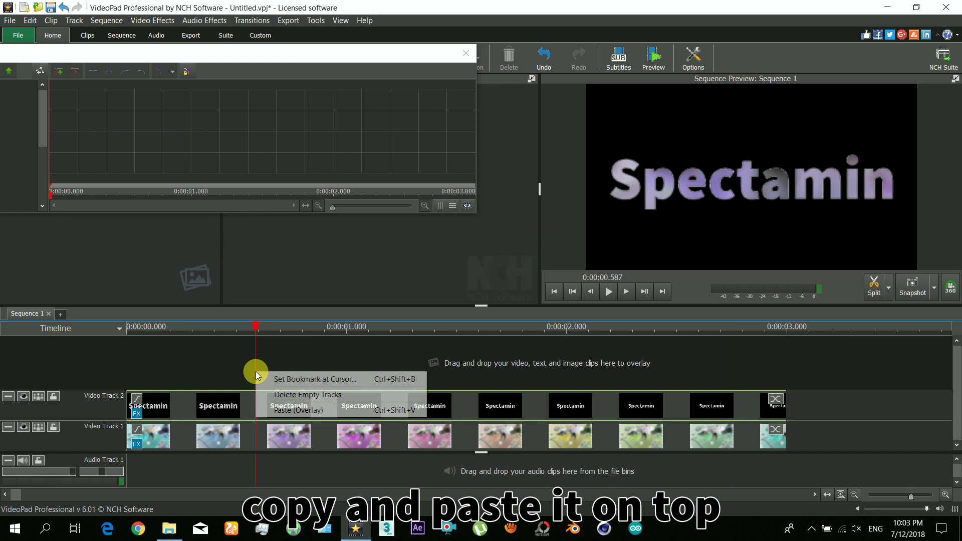
click(270, 410)
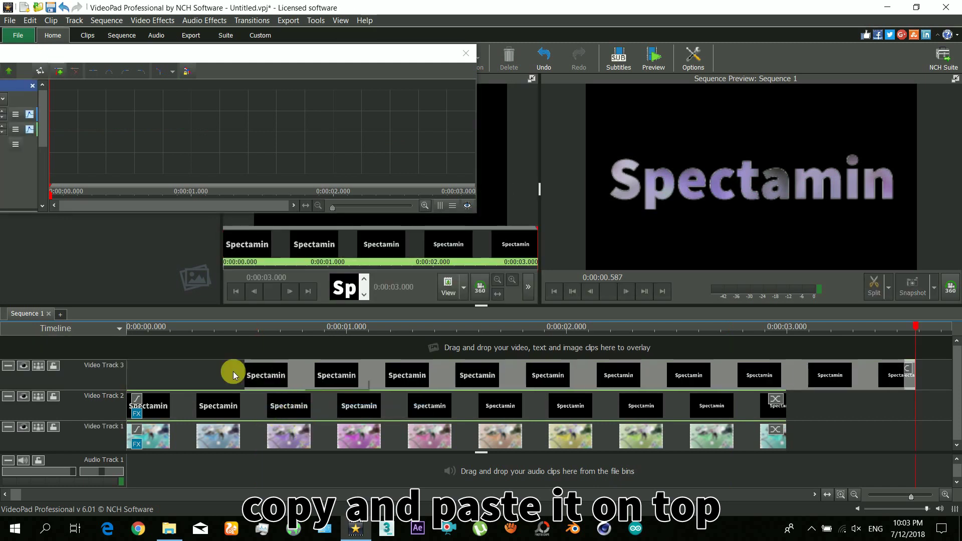
drag(233, 375, 163, 367)
click(131, 329)
drag(129, 332, 470, 337)
Add a Blur effect to the text clip on Video Track 2.
drag(11, 107, 105, 130)
drag(649, 207, 454, 203)
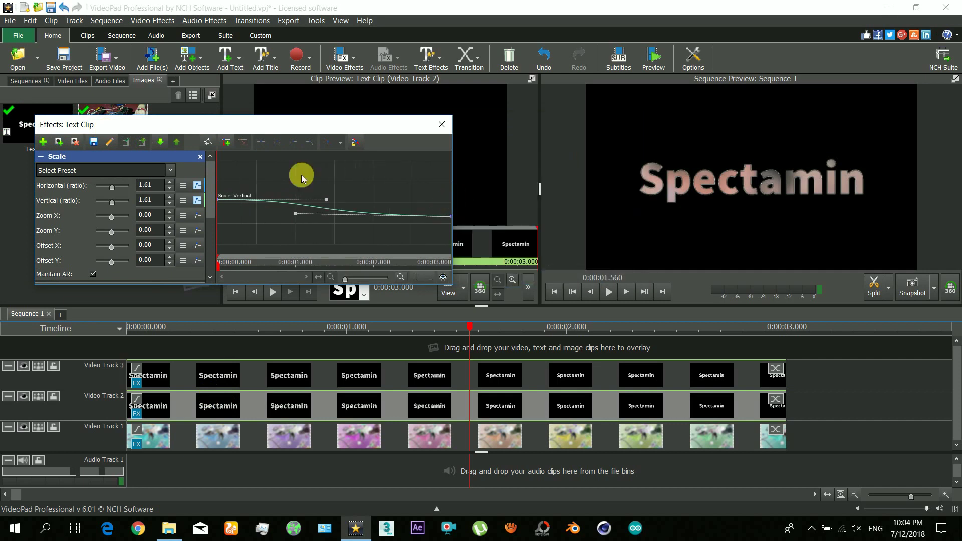
click(44, 142)
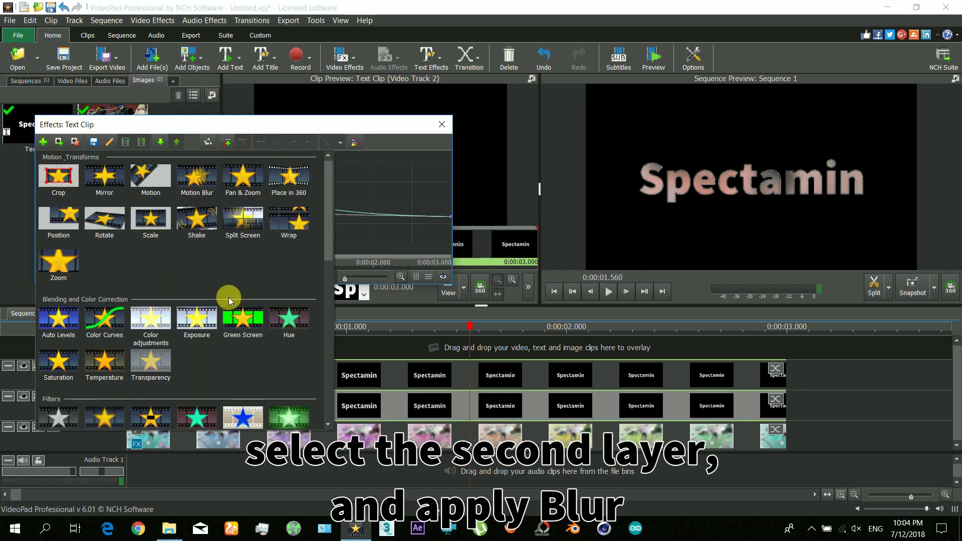
scroll(229, 299, down, 2)
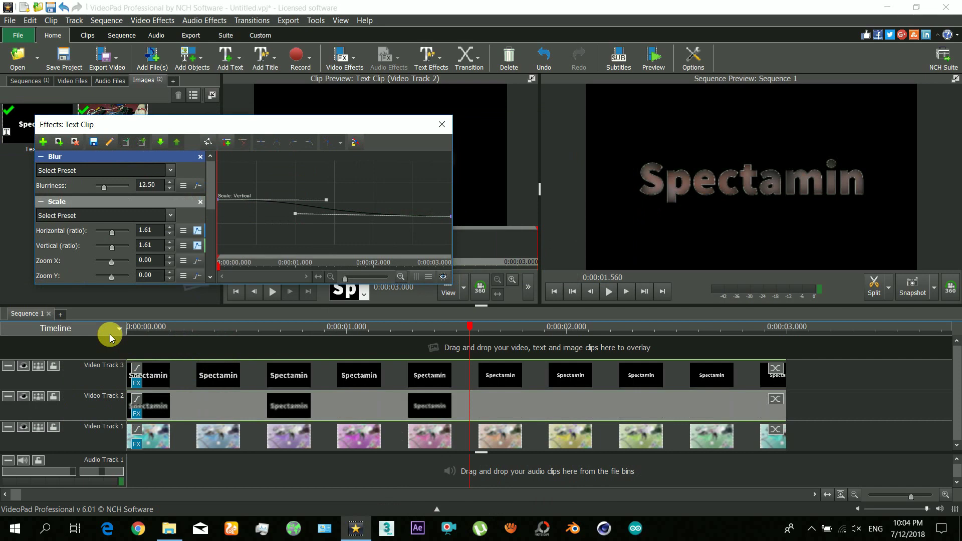
Hide Video Track 3 temporarily, scrub the start of the sequence to inspect the blurred text beneath, and show the track again.
click(23, 367)
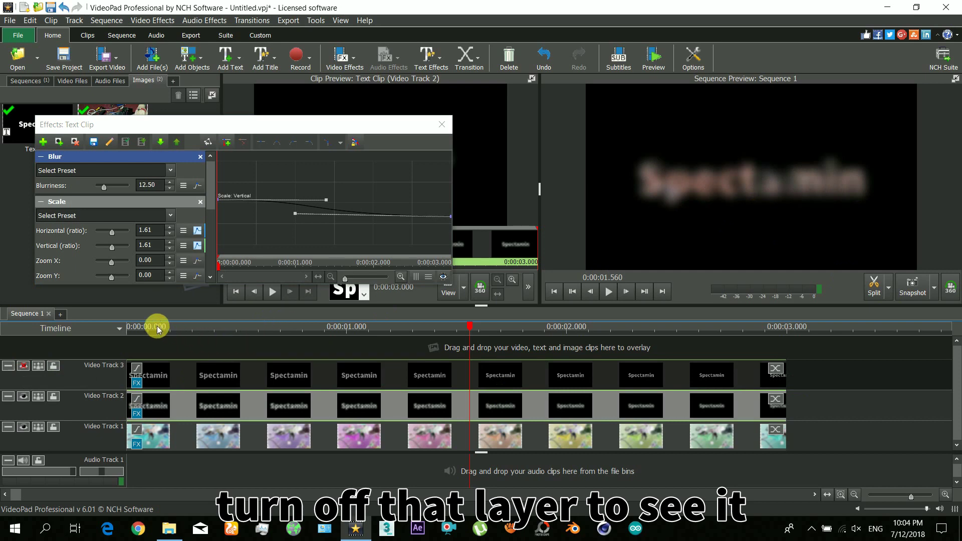
click(130, 327)
drag(166, 327, 244, 329)
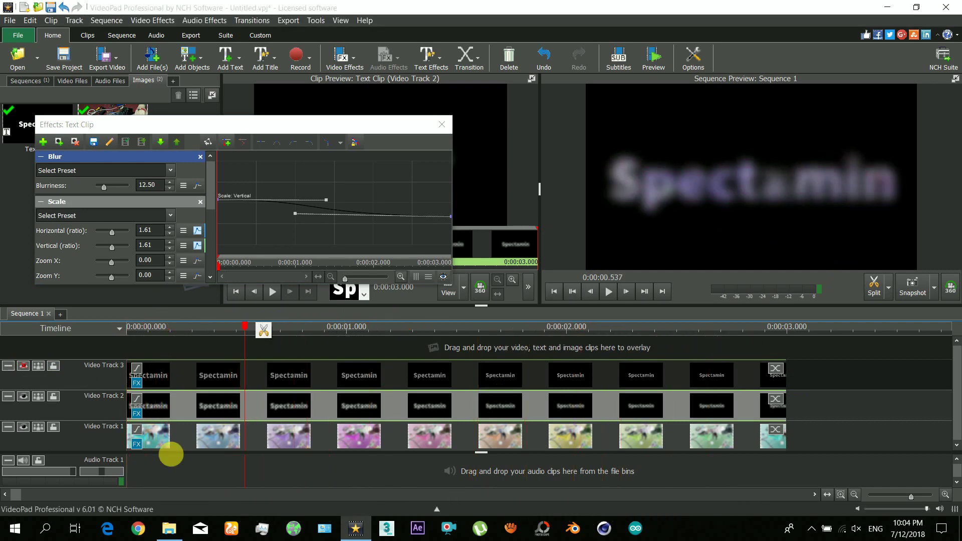
click(21, 368)
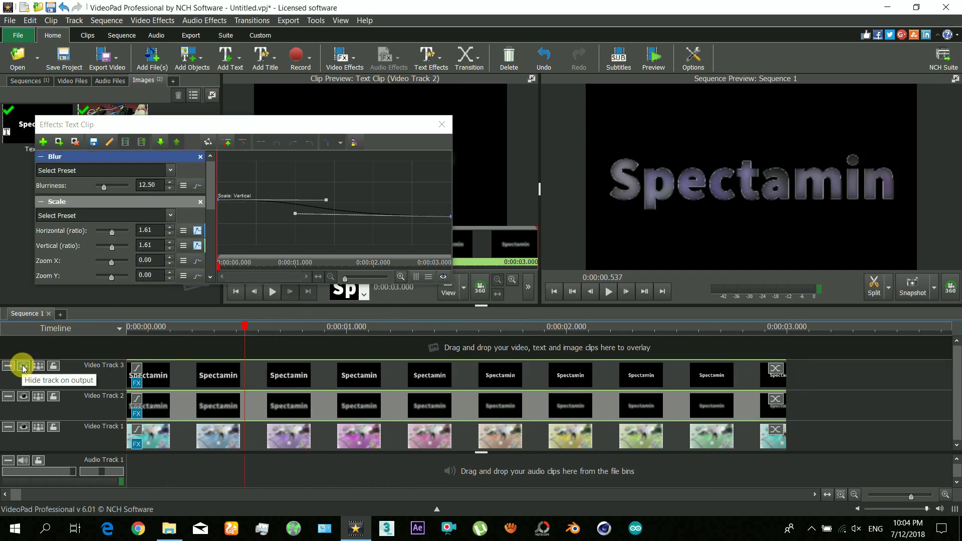
Add a Transparency effect to the text clip on Video Track 3.
click(172, 374)
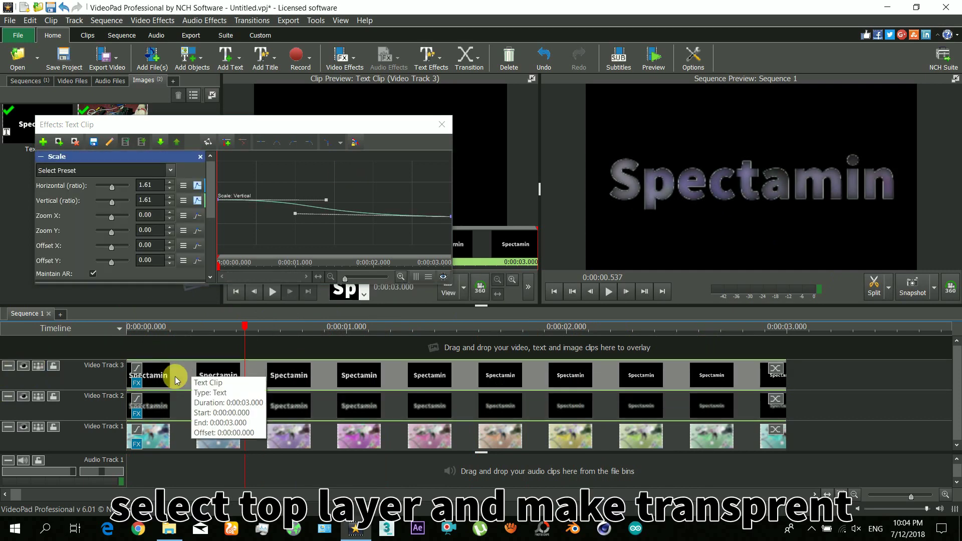
click(43, 141)
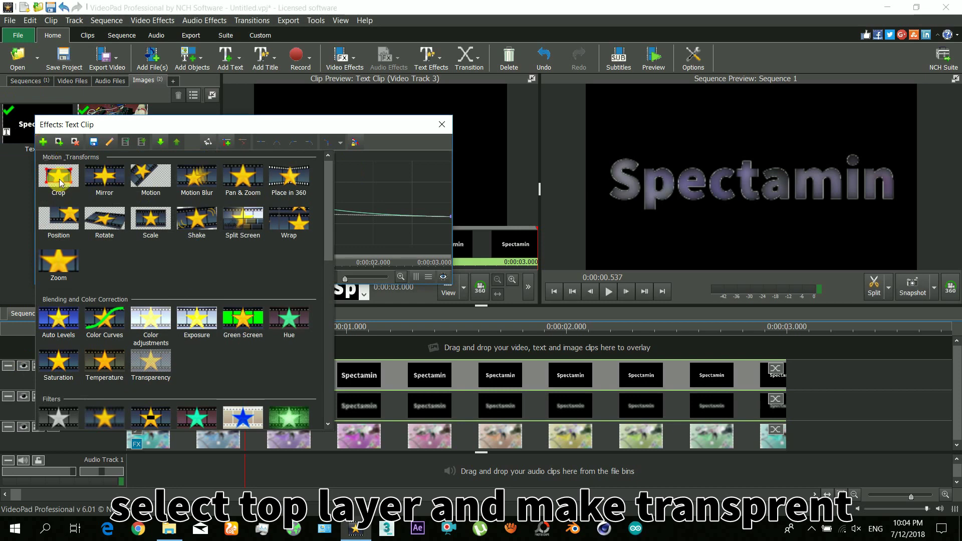
click(150, 362)
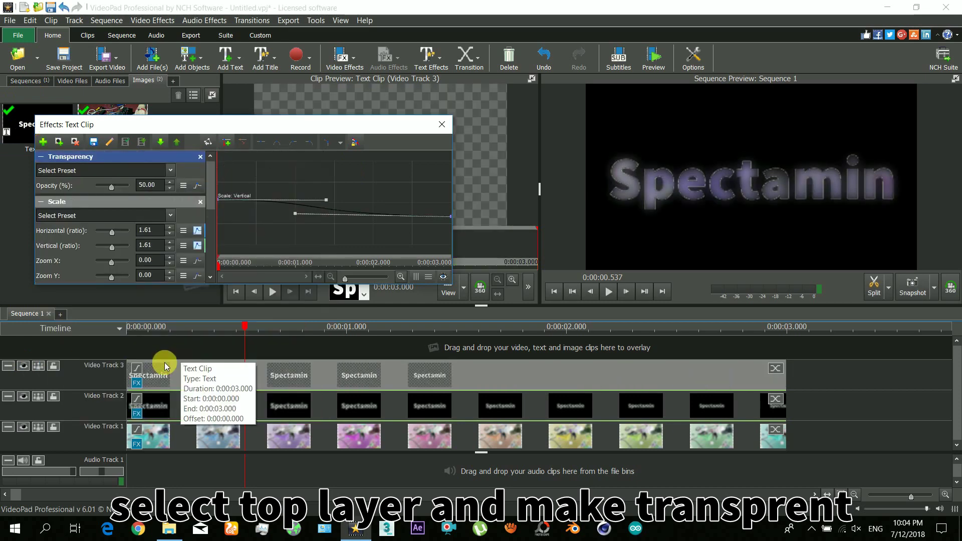
Scrub the sequence from near its start to its end to check the glow around the text.
click(136, 328)
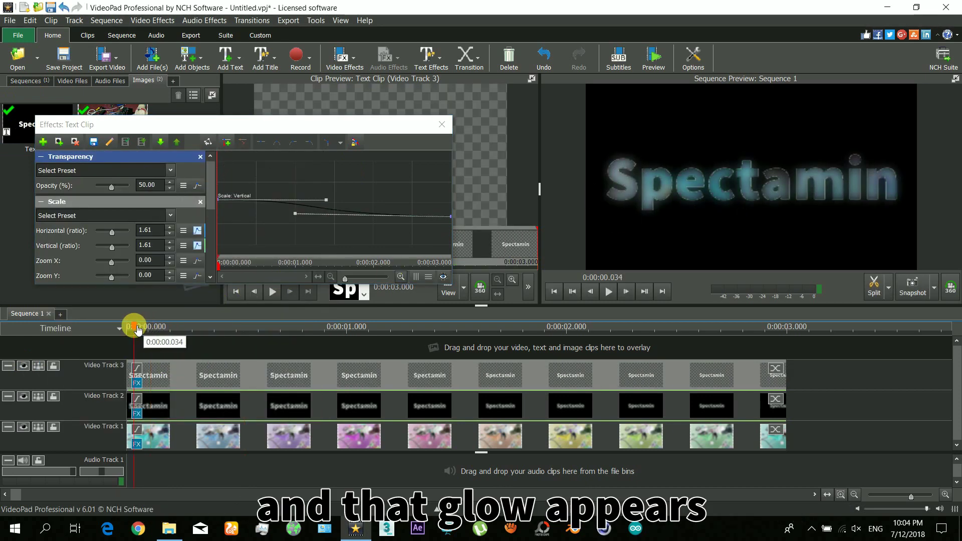
drag(156, 329, 776, 343)
drag(671, 354, 789, 346)
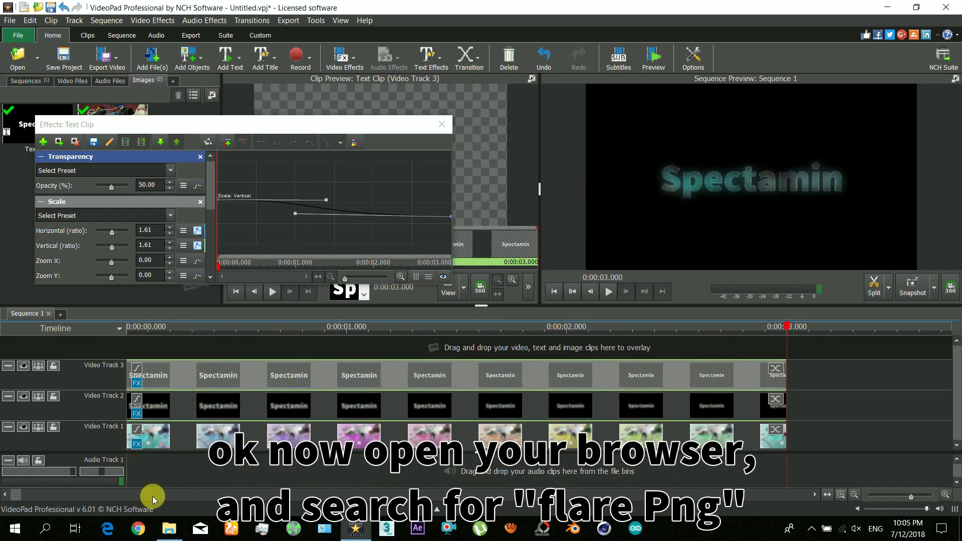
Switch to Chrome, search Google for "flares png" and show the image results.
click(149, 538)
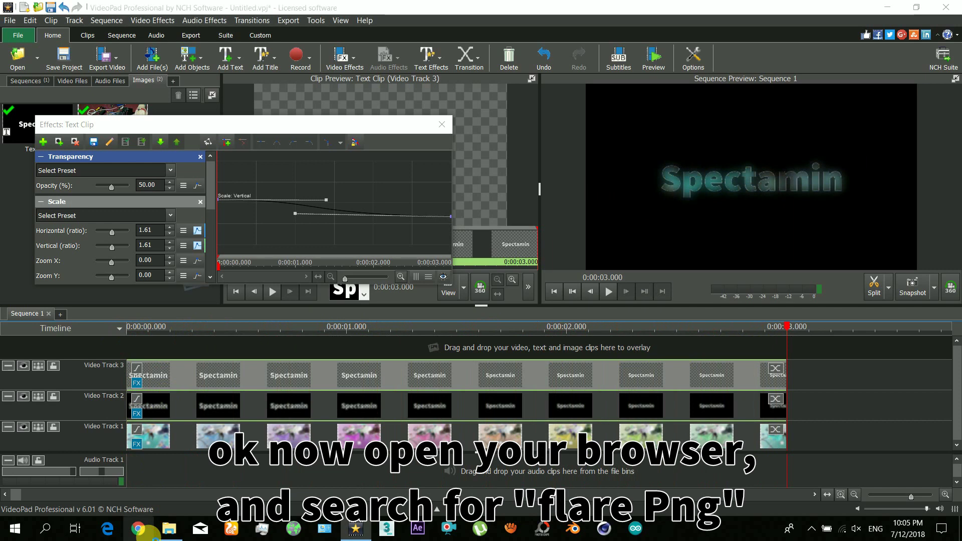
text(flares )
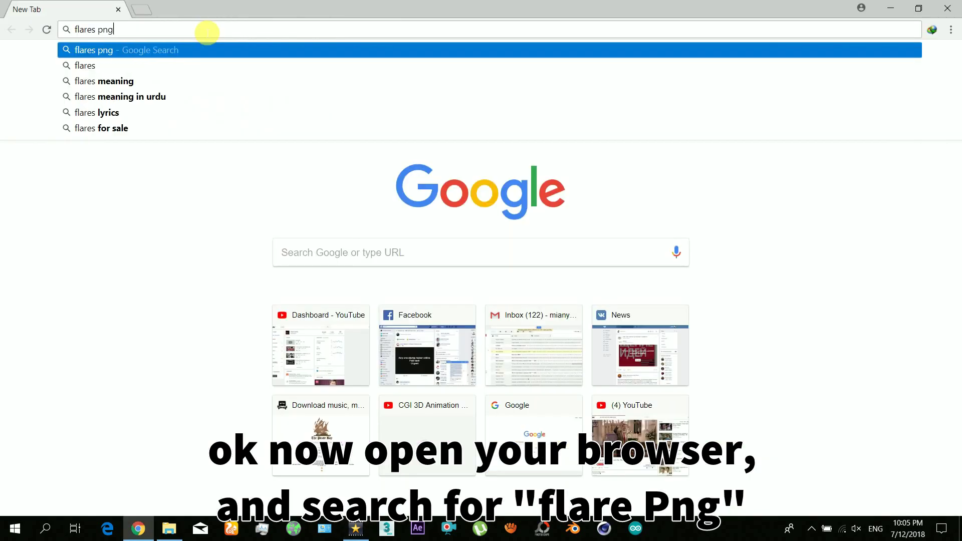
text(png)
key(Return)
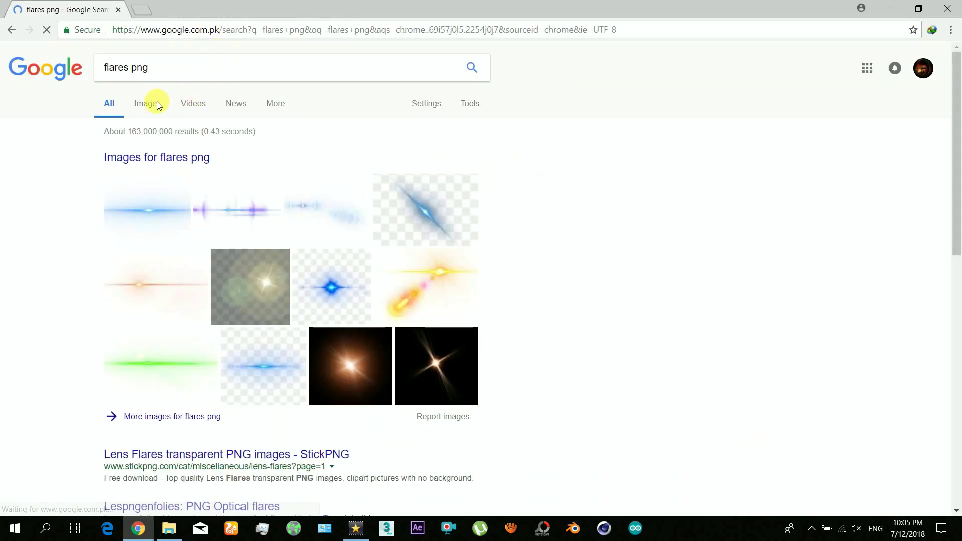
click(153, 108)
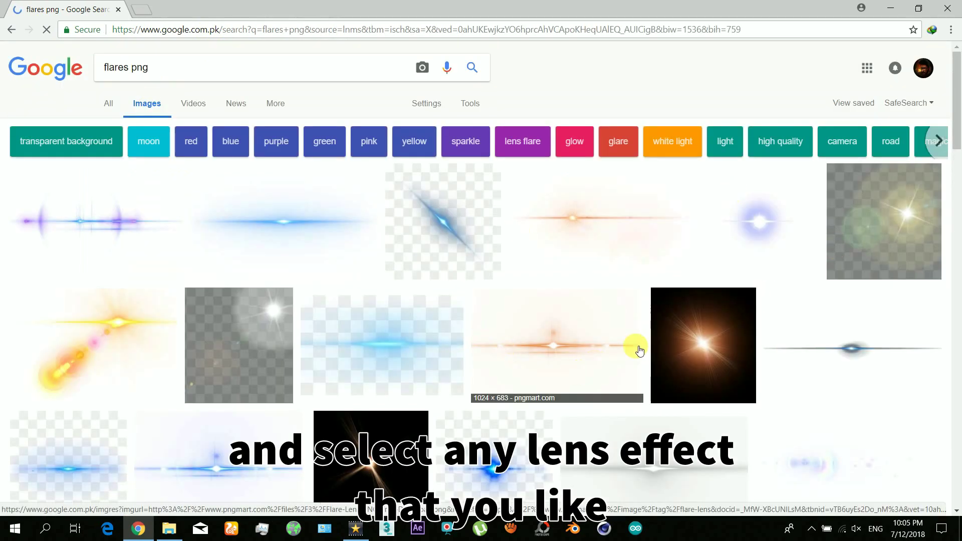
Pick the orange Lespngenfolies optical flare from the image results and save it as a PNG in the radio folder.
scroll(683, 294, down, 5)
scroll(586, 99, up, 3)
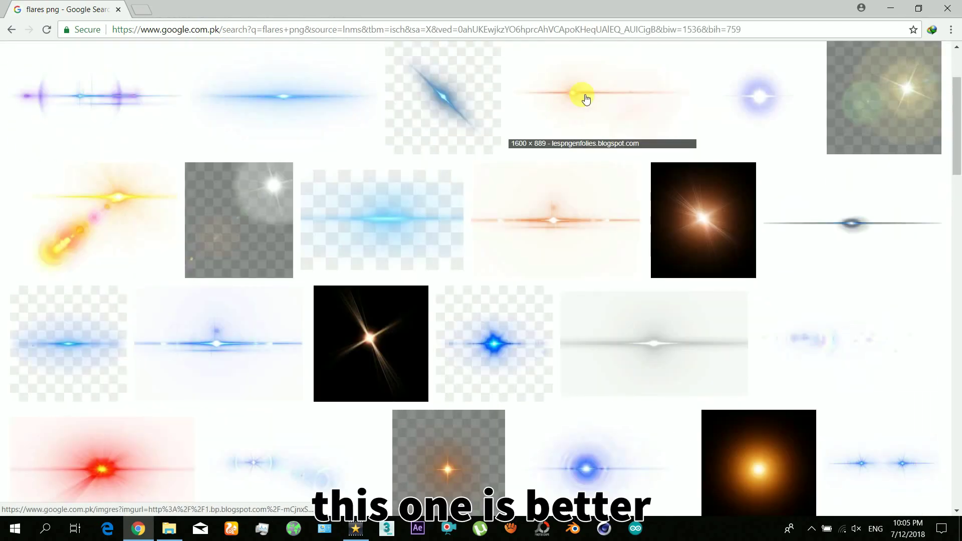
click(586, 98)
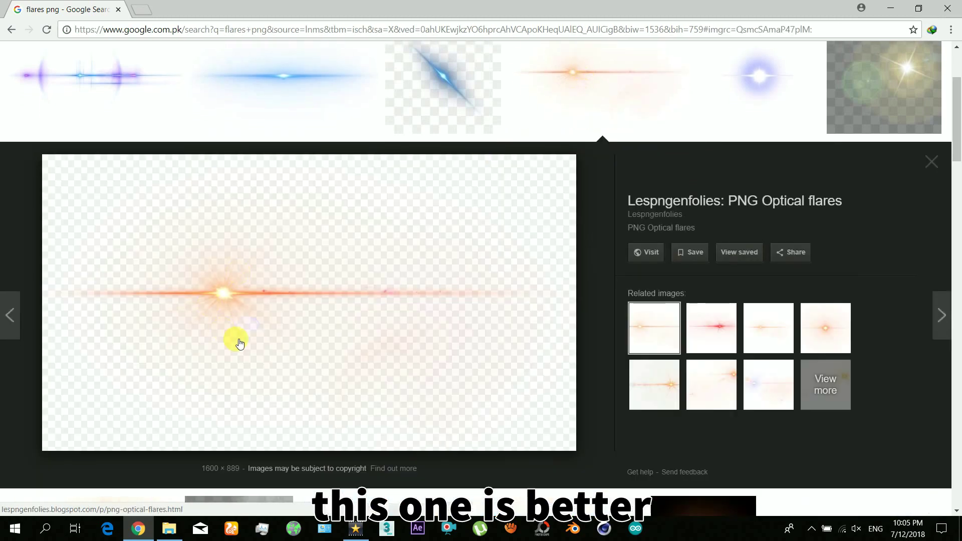
right_click(325, 244)
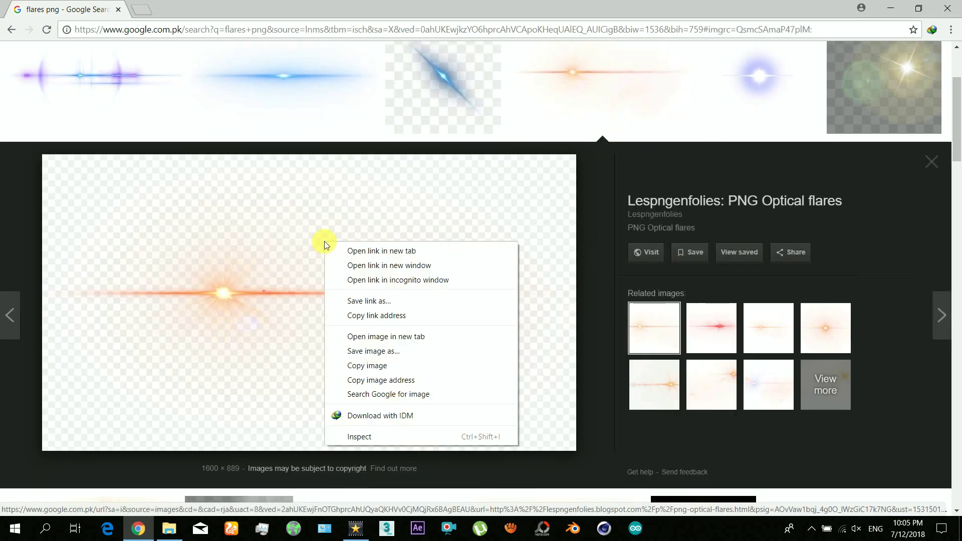
click(370, 352)
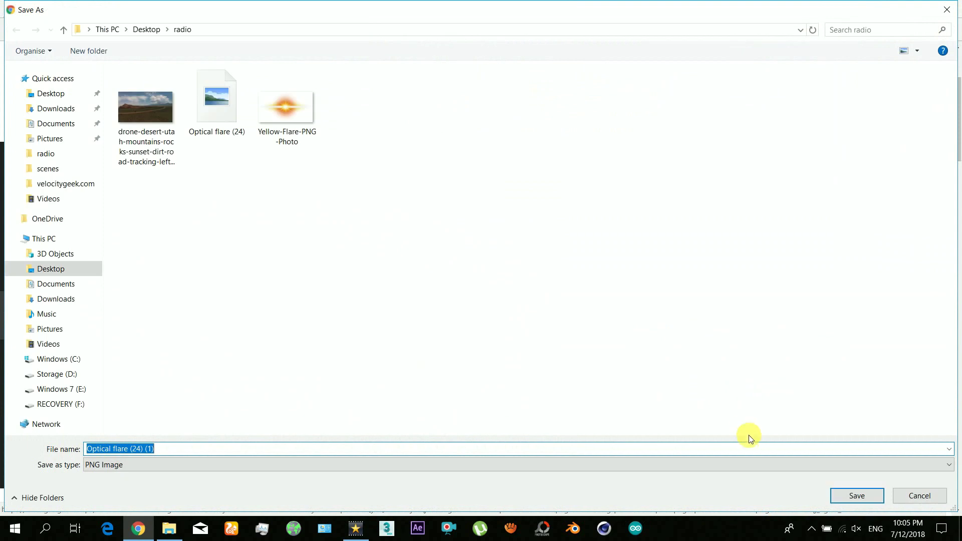
click(856, 496)
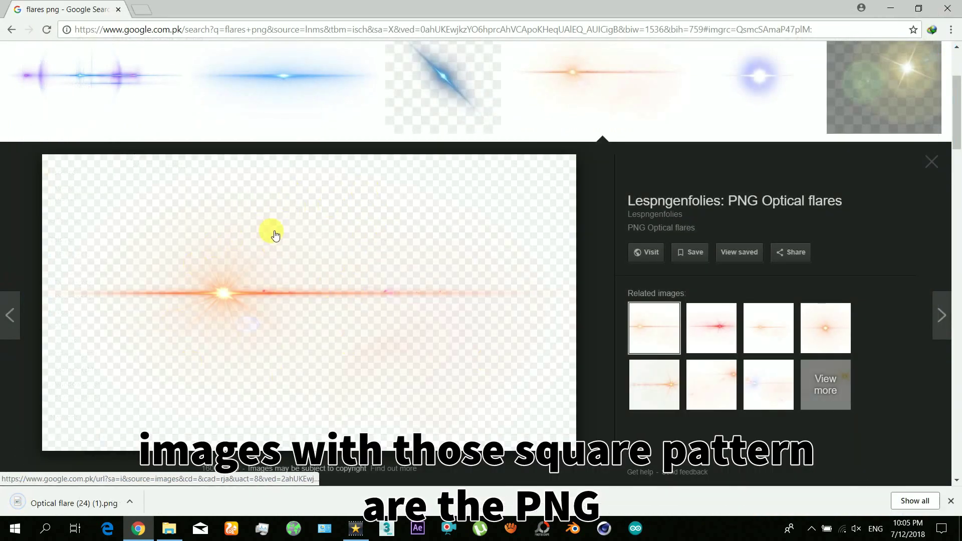
Bring the downloaded Optical flare (24) (1).png into VideoPad and place it on Video Track 2 after the text clip.
scroll(86, 477, down, 1)
drag(195, 501, 364, 531)
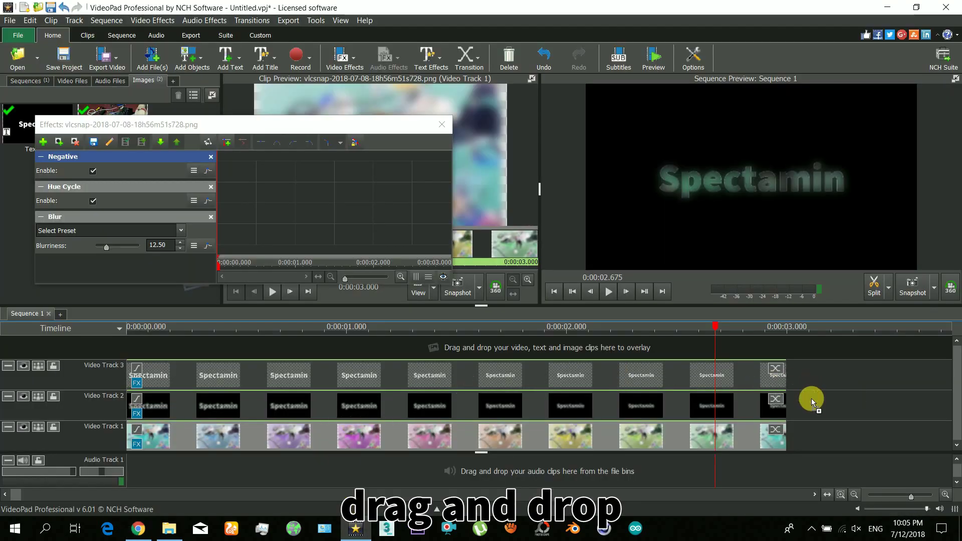
drag(812, 400, 810, 398)
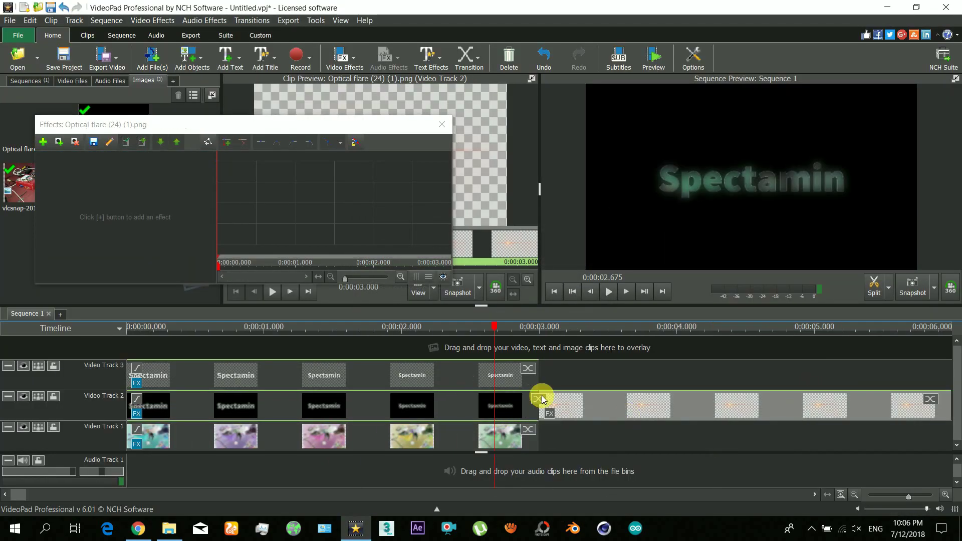
Move the Optical flare clip onto a new track above the text, starting at the sequence start, and add a Scale effect.
drag(566, 407, 451, 350)
click(160, 328)
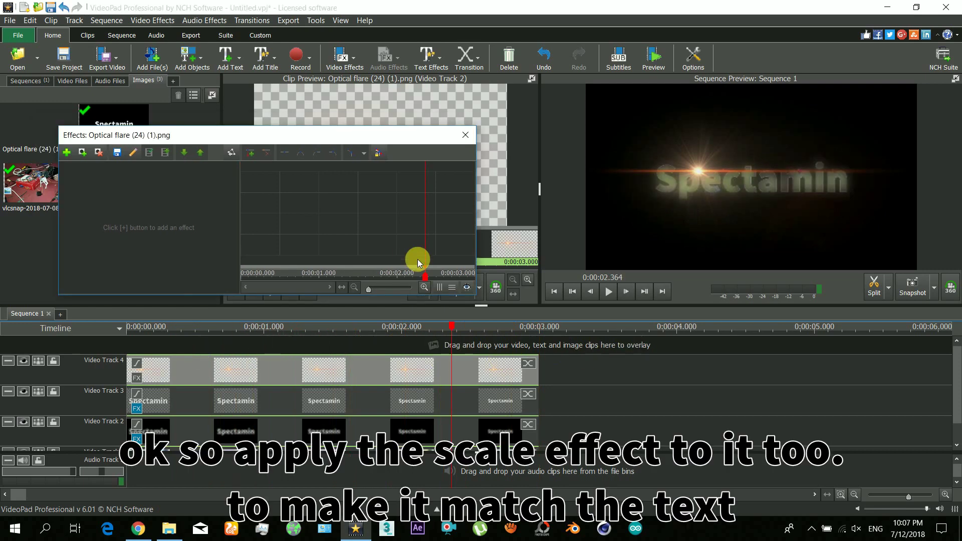
click(68, 153)
click(163, 241)
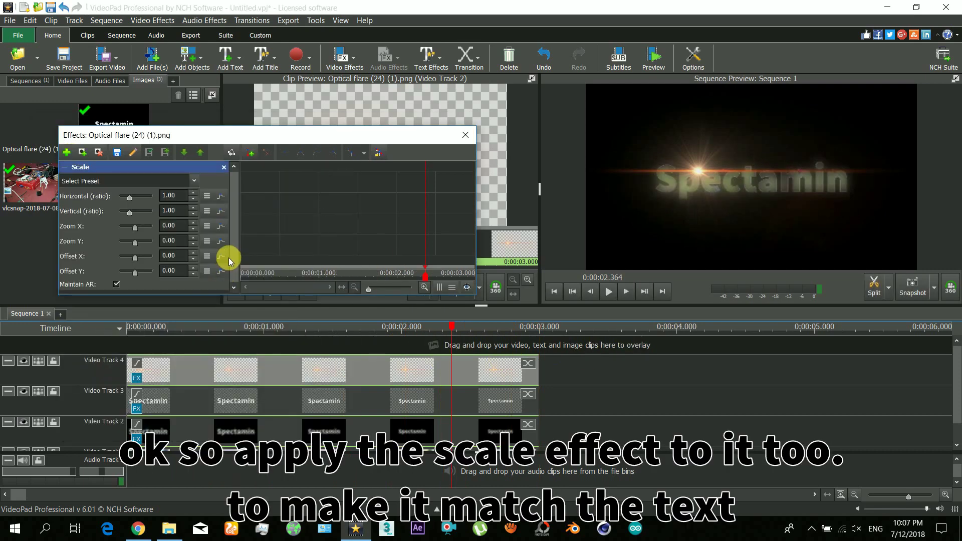
Keyframe the flare's horizontal and vertical scale ratios at 0.00 at 0:00:02.319.
mouse_move(430, 276)
mouse_down()
mouse_move(420, 279)
mouse_move(434, 273)
mouse_up()
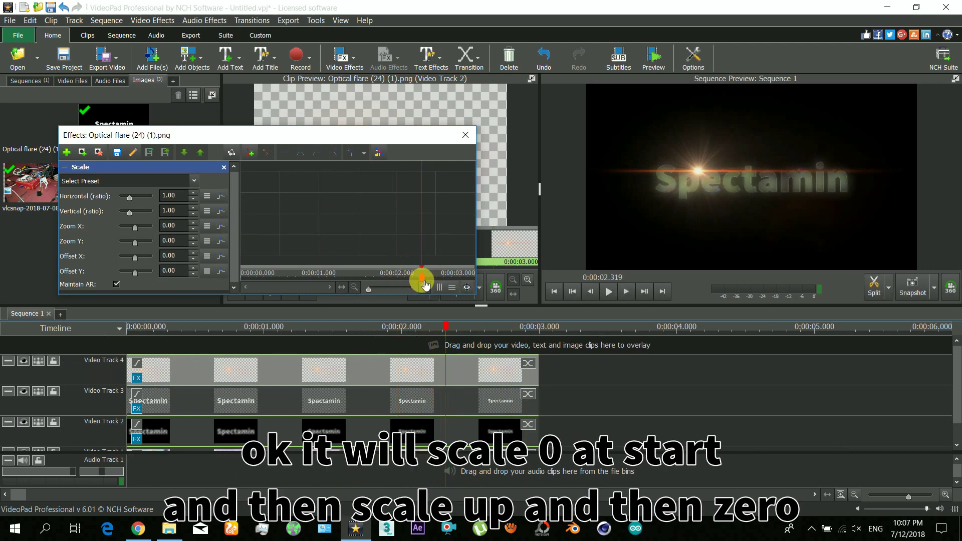
double_click(177, 201)
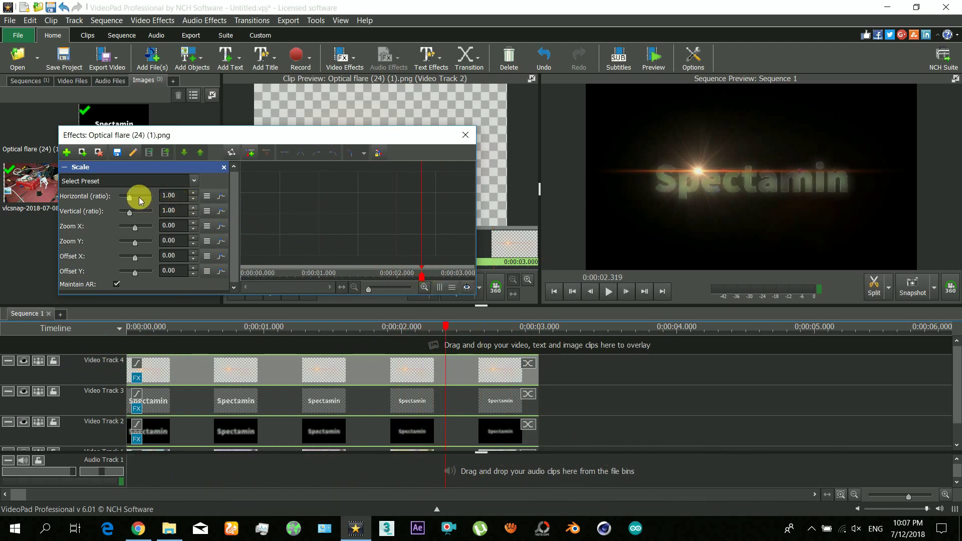
drag(130, 197, 120, 198)
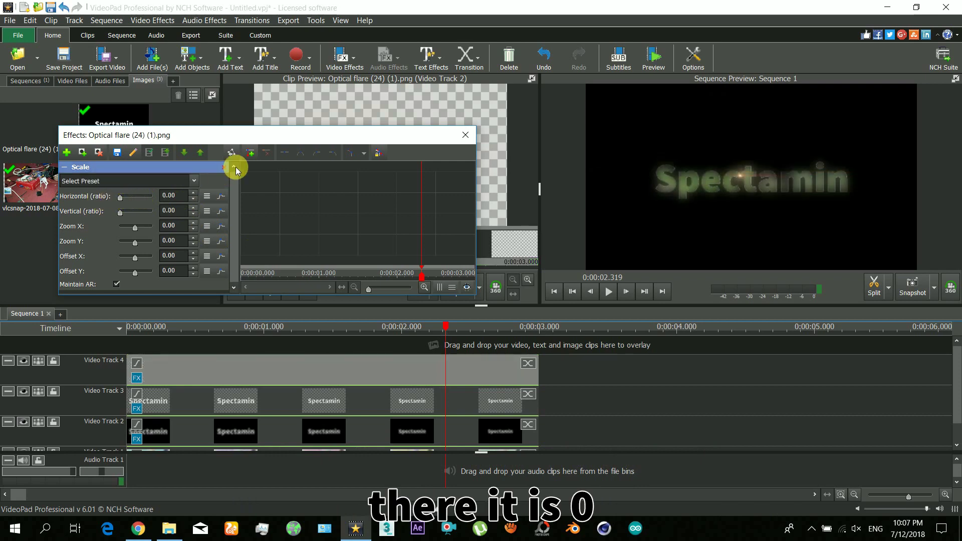
click(249, 154)
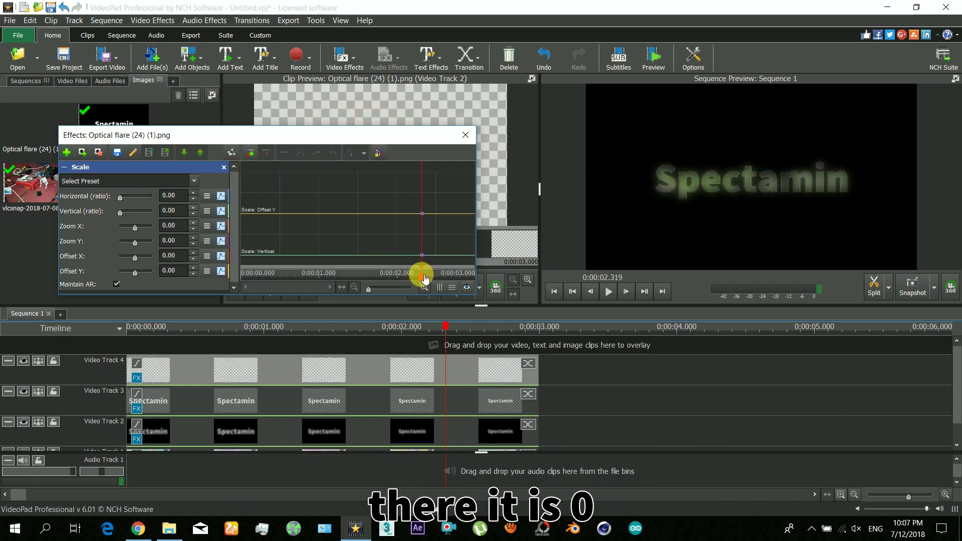
Keyframe the flare's horizontal and vertical scale ratios to 1 at 0:00:02.512.
drag(432, 277, 441, 280)
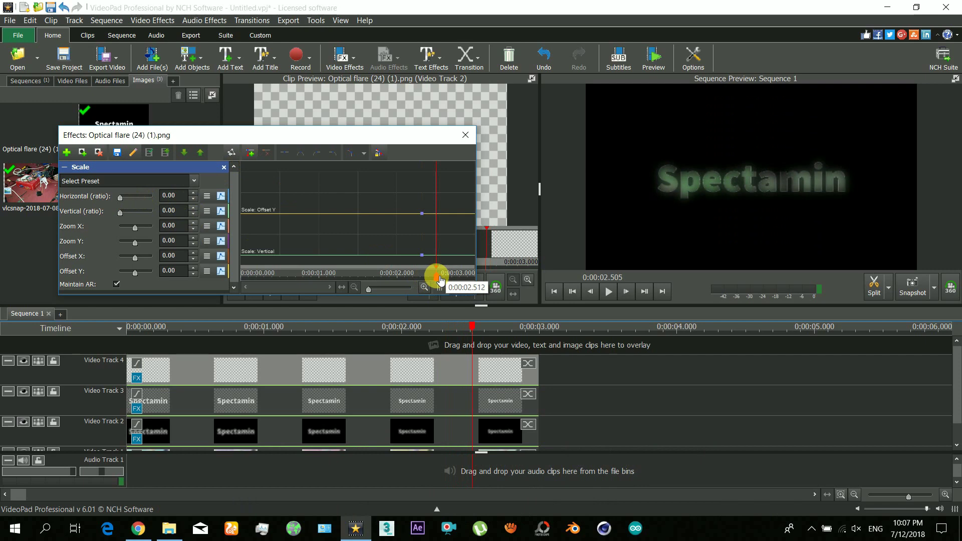
drag(120, 211, 131, 215)
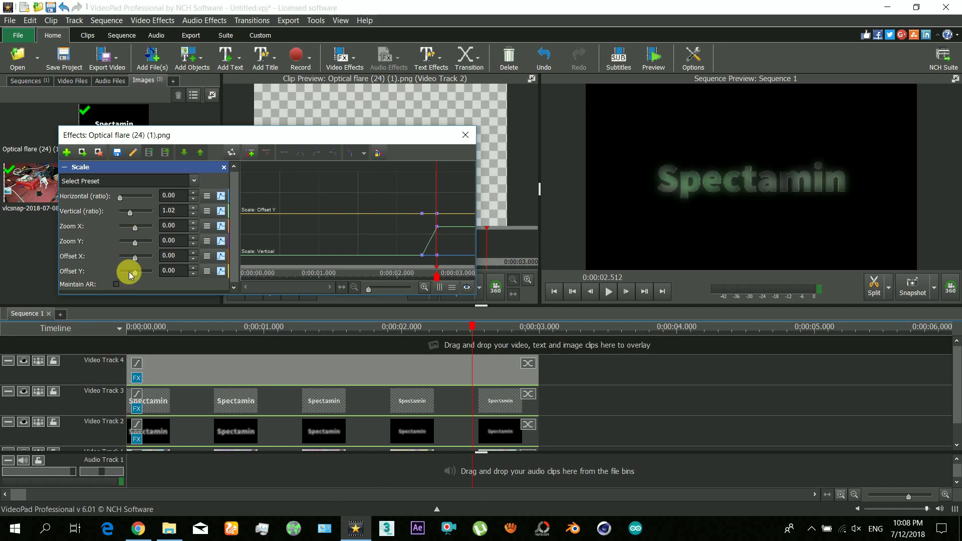
text(1)
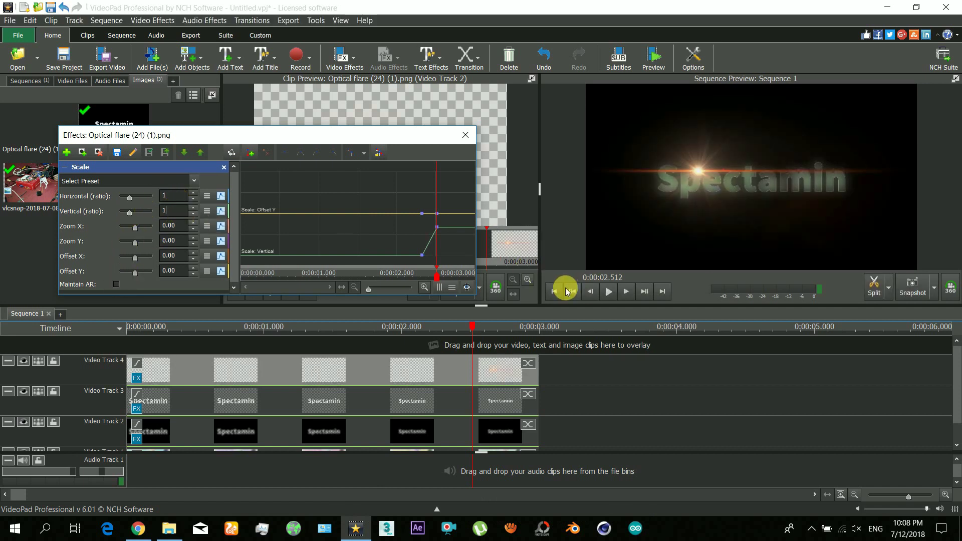
Keyframe both flare scale ratios back to 0 at 0:00:02.730 and scrub from the peak to check the shrink.
click(457, 277)
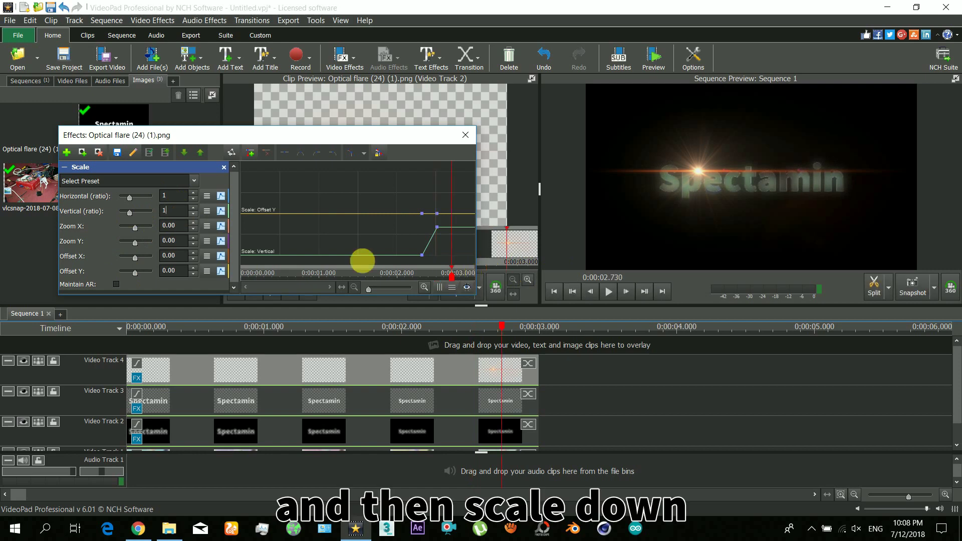
key(Tab)
text(0)
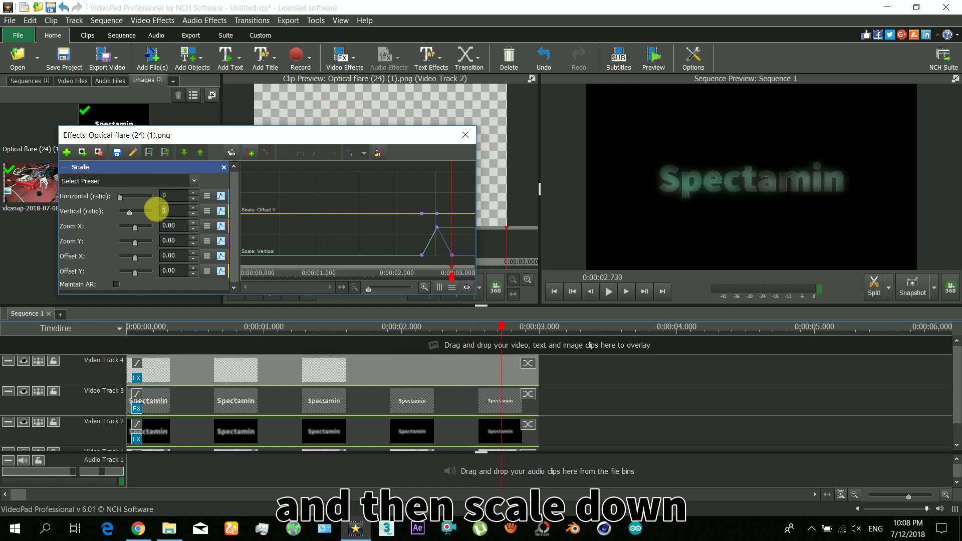
click(438, 273)
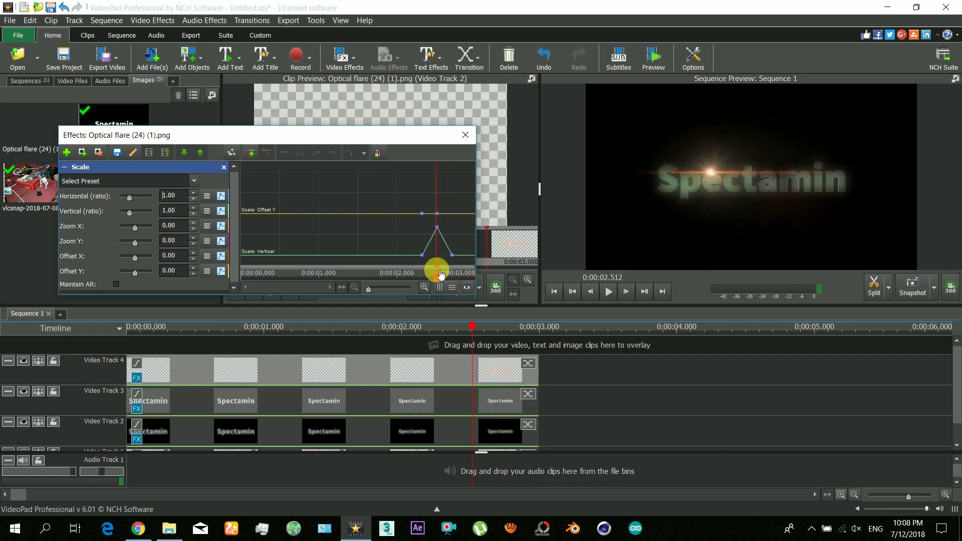
click(441, 273)
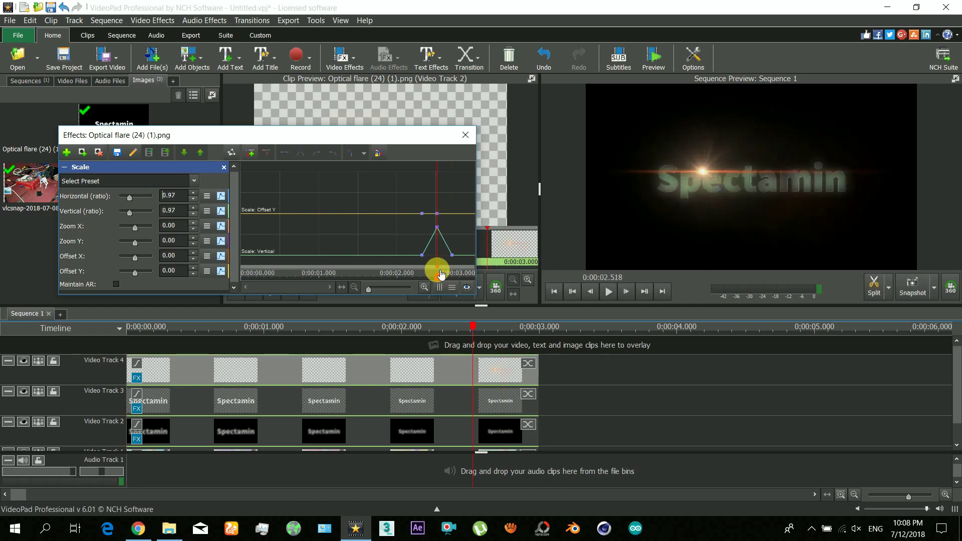
mouse_move(442, 273)
mouse_down()
mouse_move(420, 272)
mouse_move(447, 273)
mouse_up()
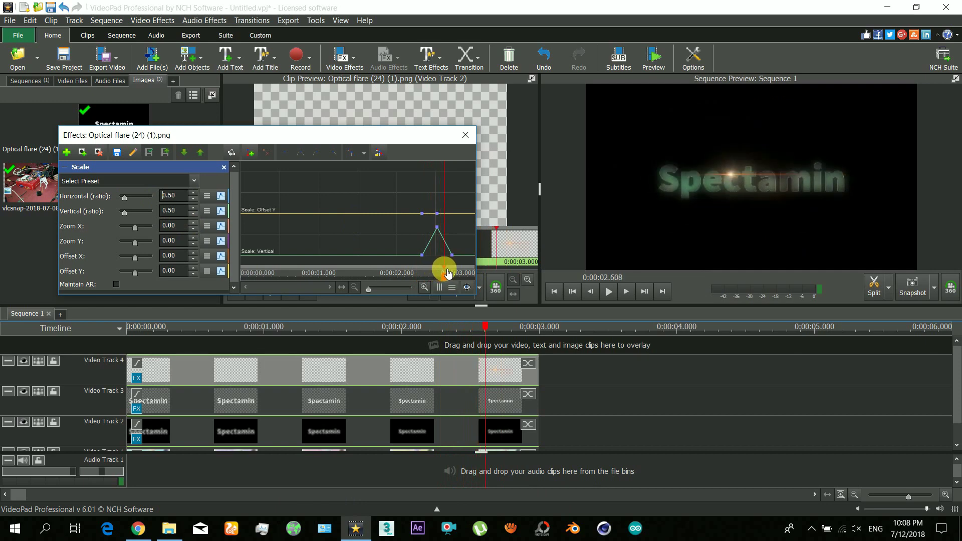
Add a Position effect to the flare and offset it 15.67% horizontally and 10.60% vertically at 0:00:02.338.
click(67, 153)
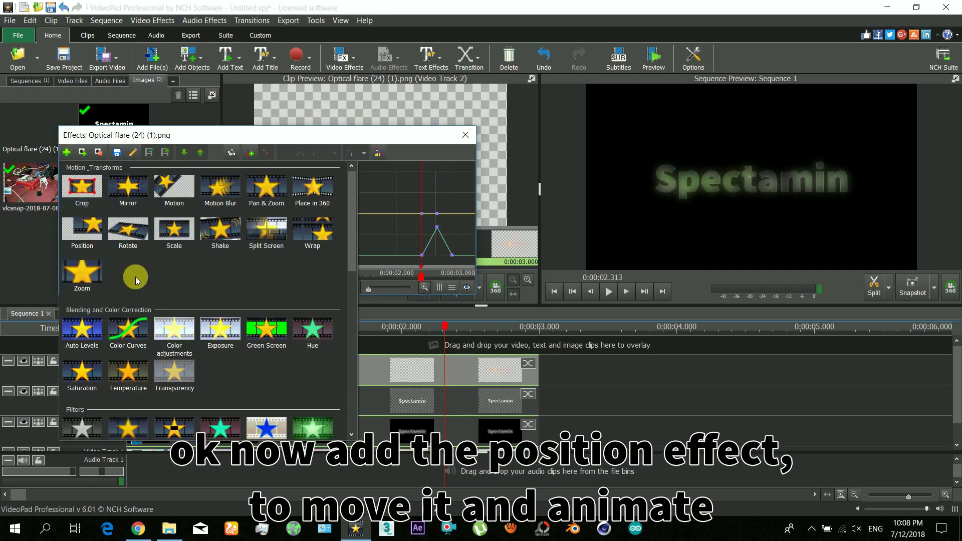
click(85, 234)
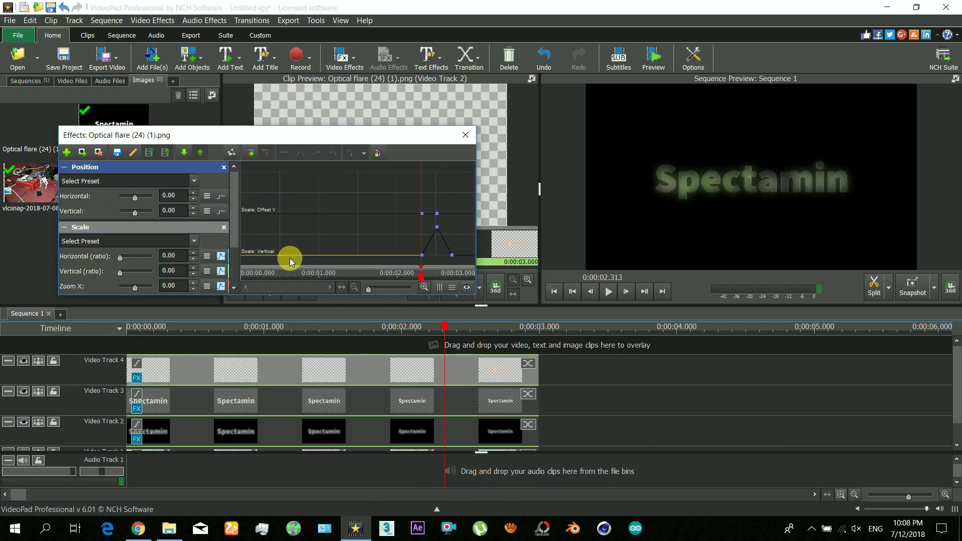
drag(425, 272, 411, 398)
drag(373, 154, 411, 170)
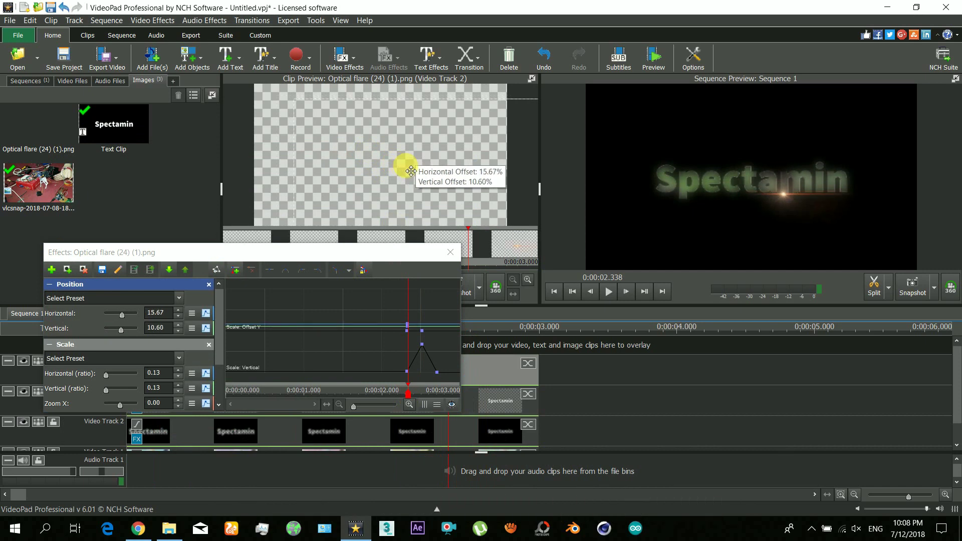
Keyframe the flare's horizontal position to 36.00 at 0:00:02.525, shift that keyframe to the clip's end, and play the sequence from the start.
drag(408, 392, 427, 393)
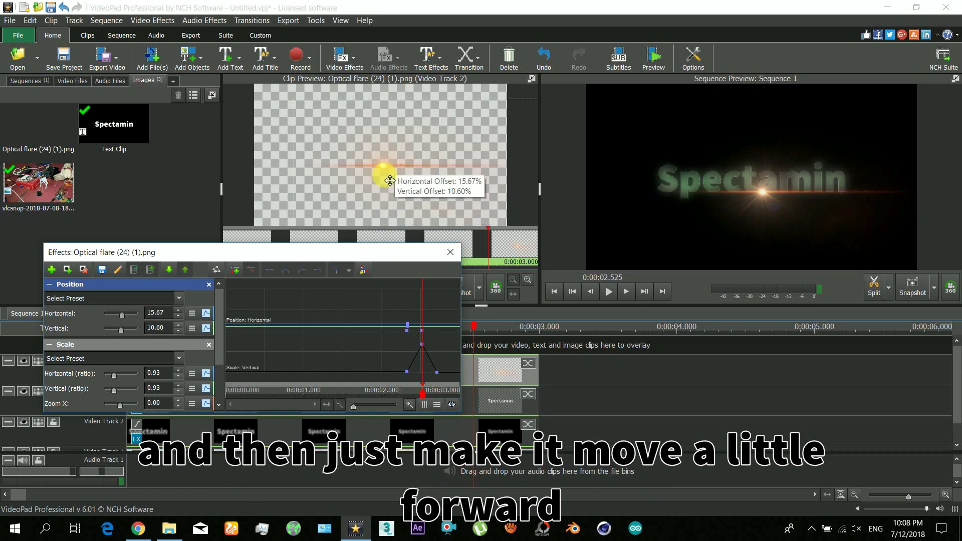
drag(122, 315, 125, 314)
click(422, 316)
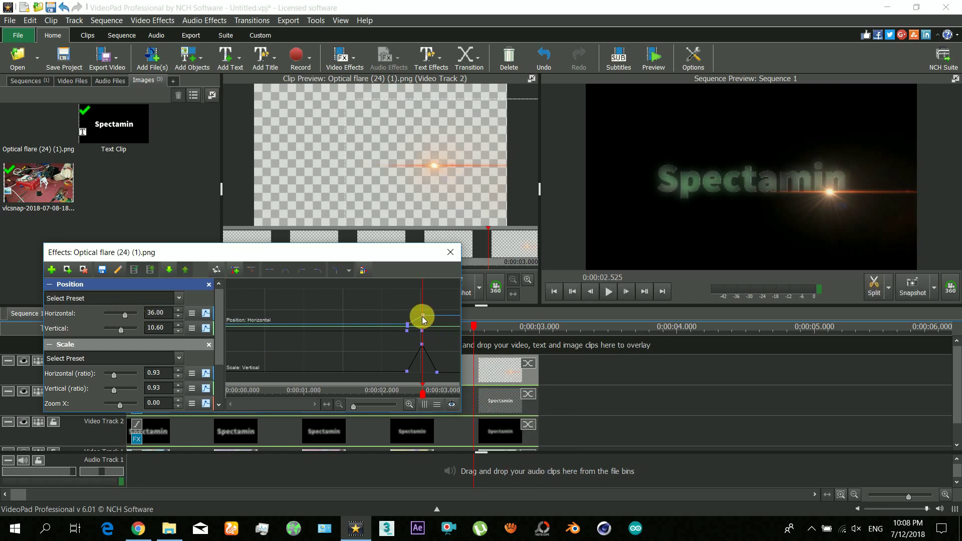
drag(386, 253, 348, 80)
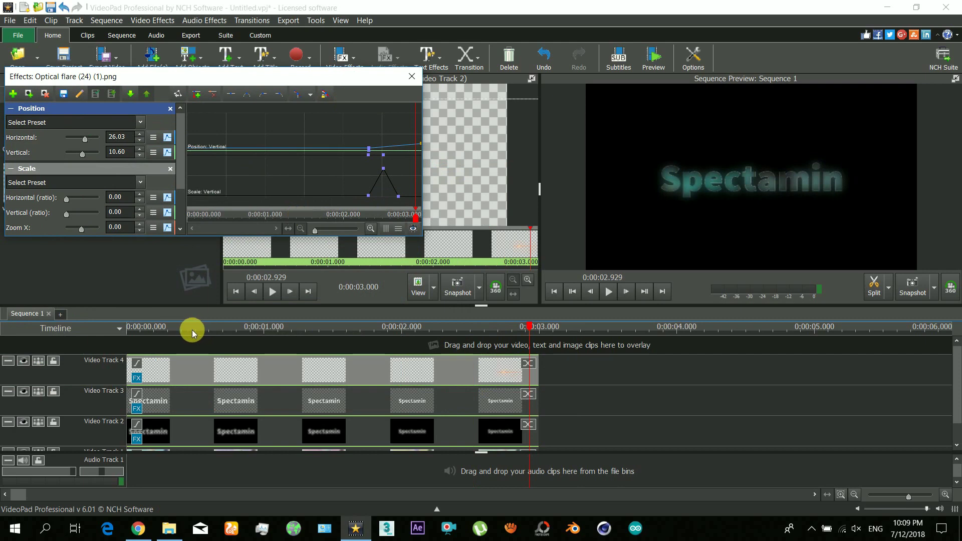
click(136, 326)
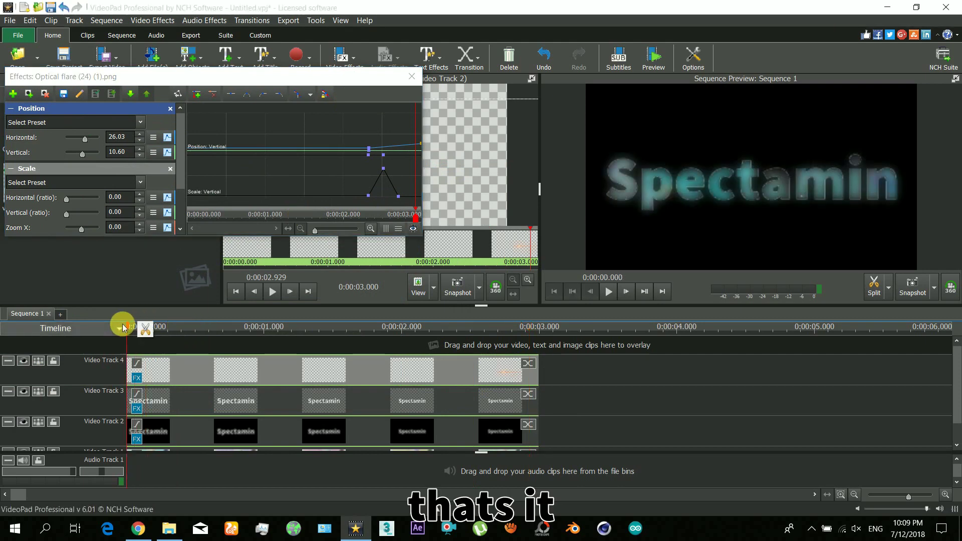
click(603, 297)
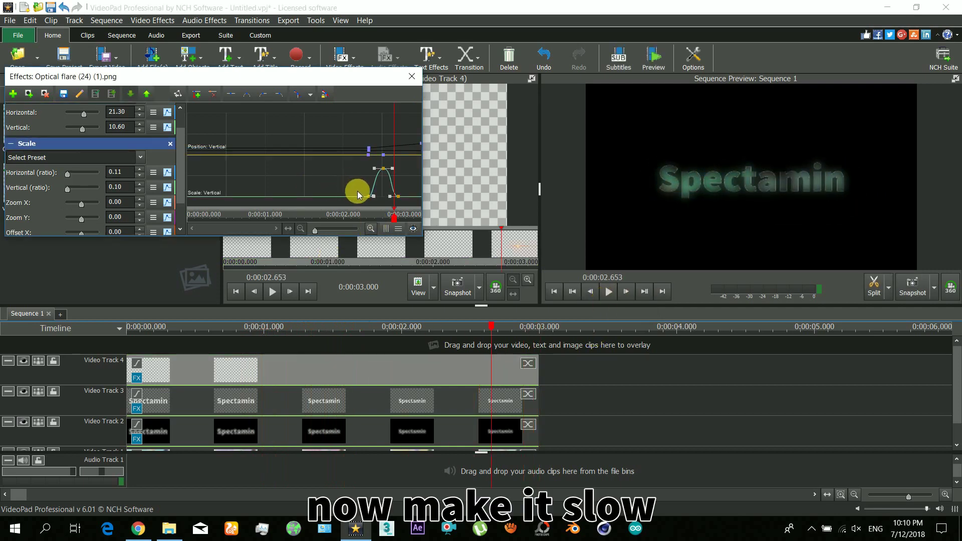
Slow the flare's scale animation by moving its start keyframe earlier and its peak to 0:00:02.217, and clear the accidental zoom and offset change.
drag(372, 201, 315, 197)
drag(392, 169, 362, 174)
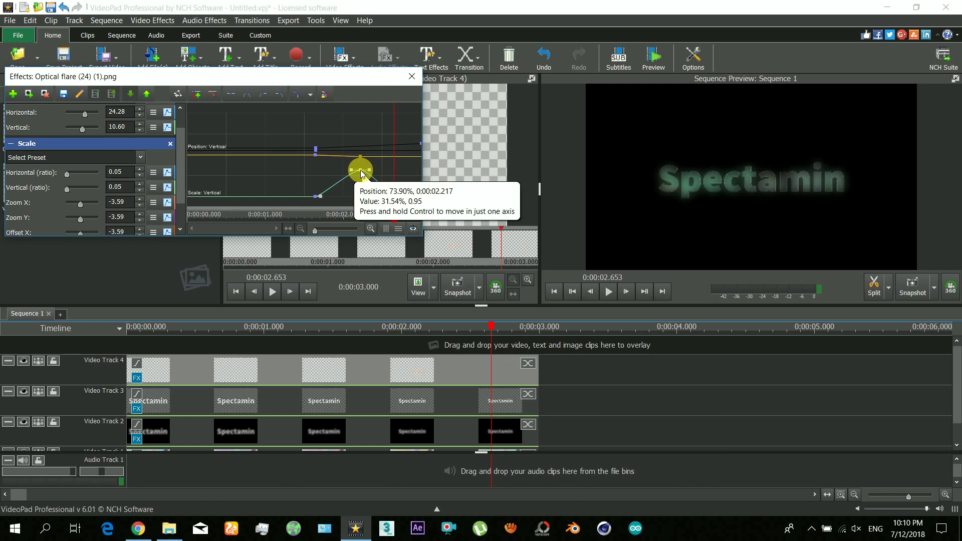
click(225, 327)
drag(228, 327, 408, 326)
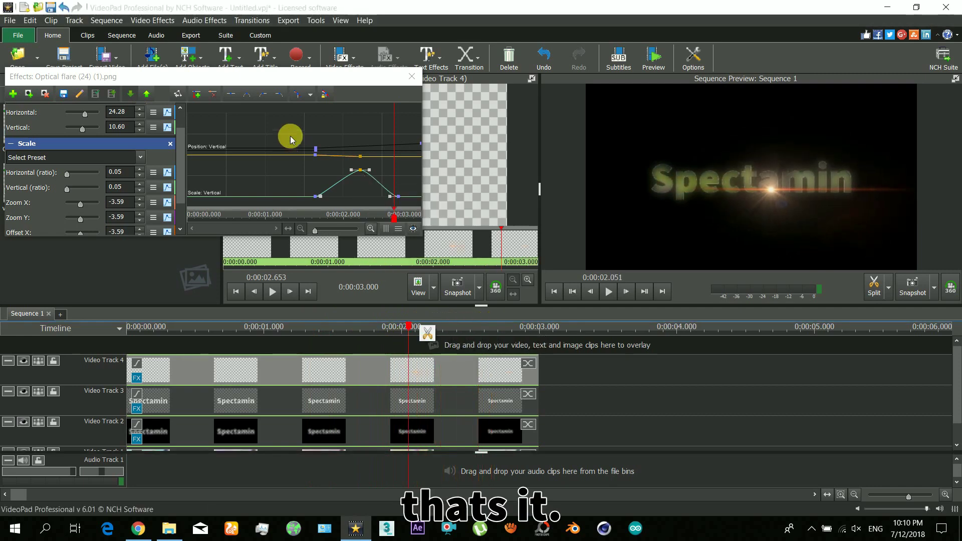
click(338, 162)
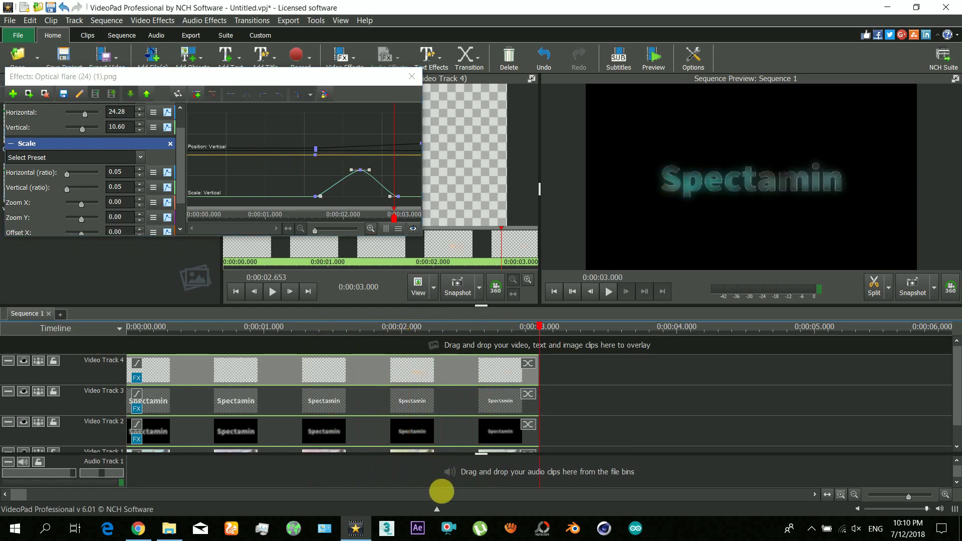
Select the clips on Video Tracks 2, 3 and 4 and set their speed to 50%.
click(468, 434)
click(424, 434)
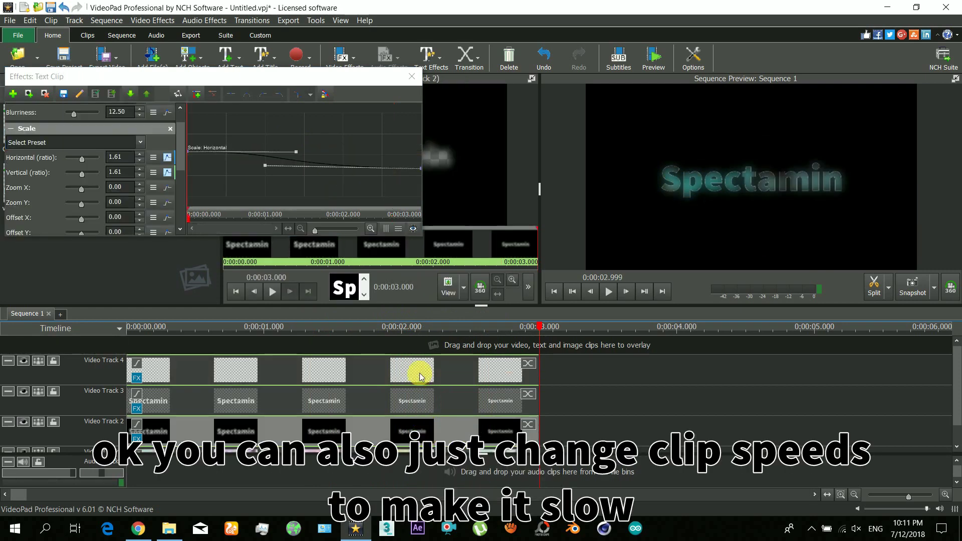
click(419, 376)
click(433, 394)
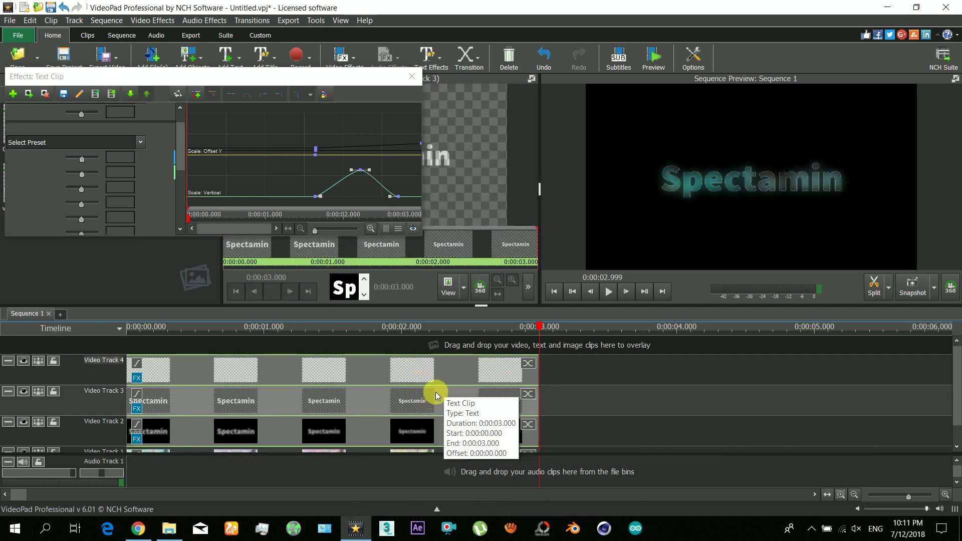
right_click(494, 379)
click(508, 371)
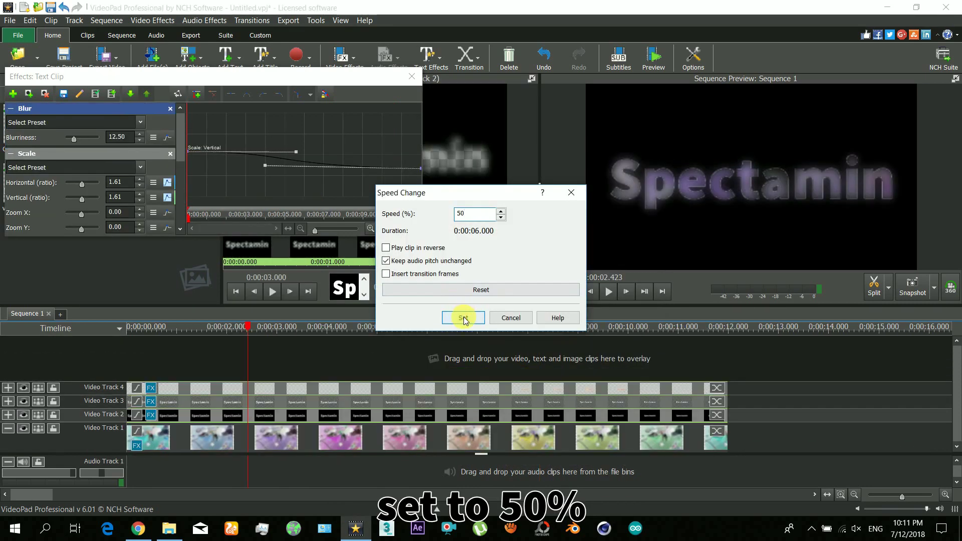
click(461, 318)
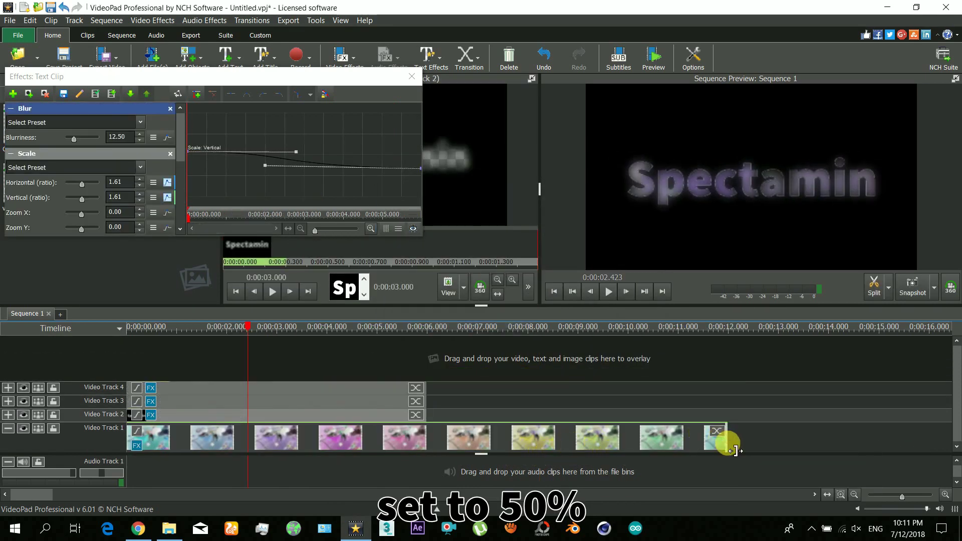
Split the picture clip on Video Track 1 where the text clips end and delete the excess part.
click(421, 429)
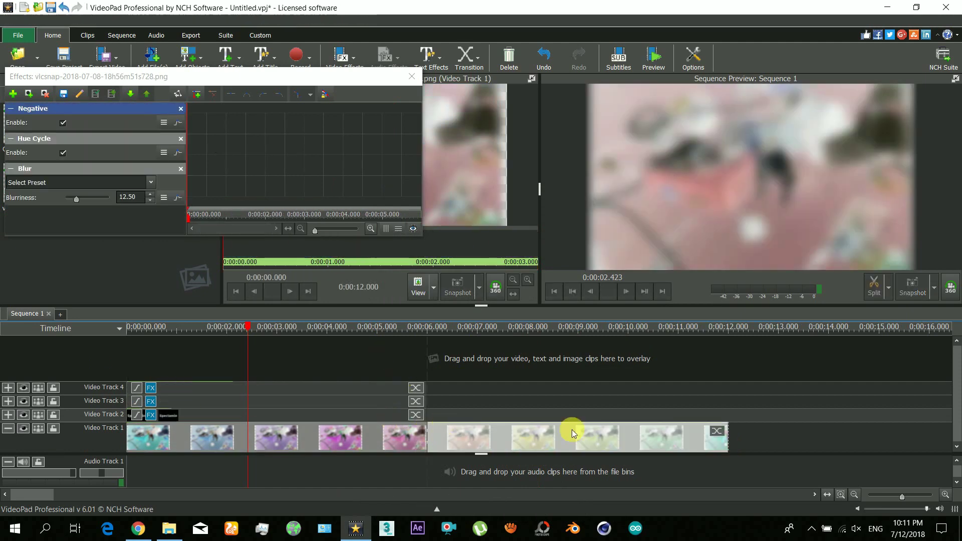
key(Delete)
click(837, 495)
click(148, 329)
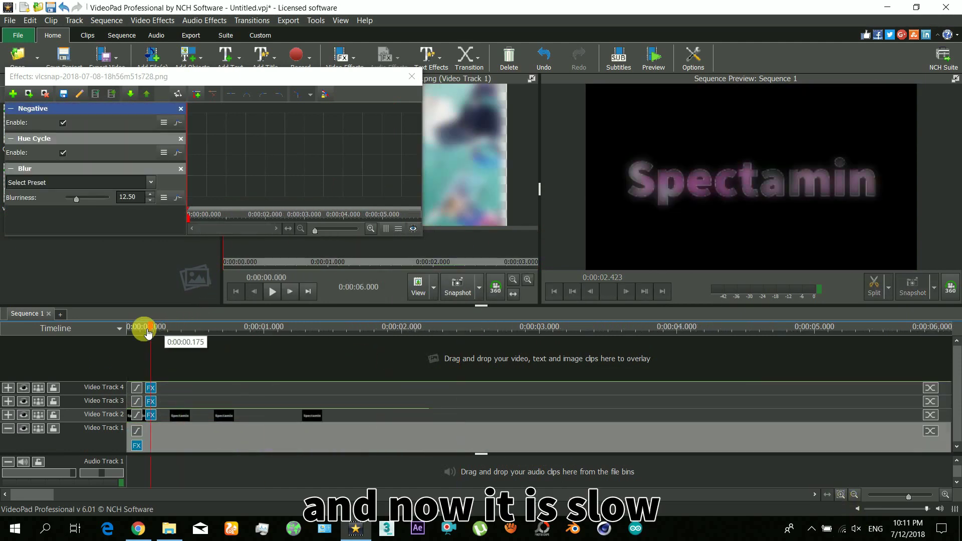
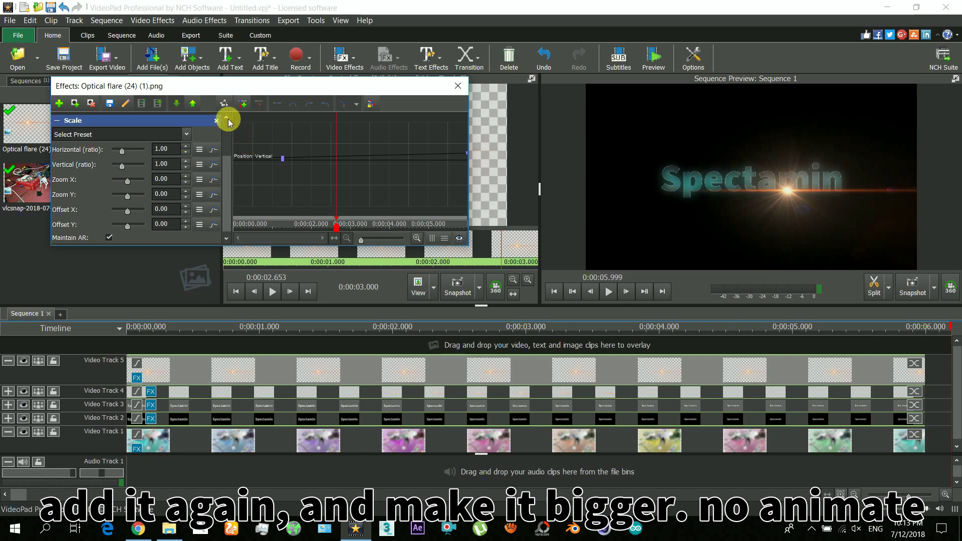
Enlarge the second flare clip on Video Track 5 to a horizontal and vertical scale ratio of 2.25.
click(226, 118)
click(226, 118)
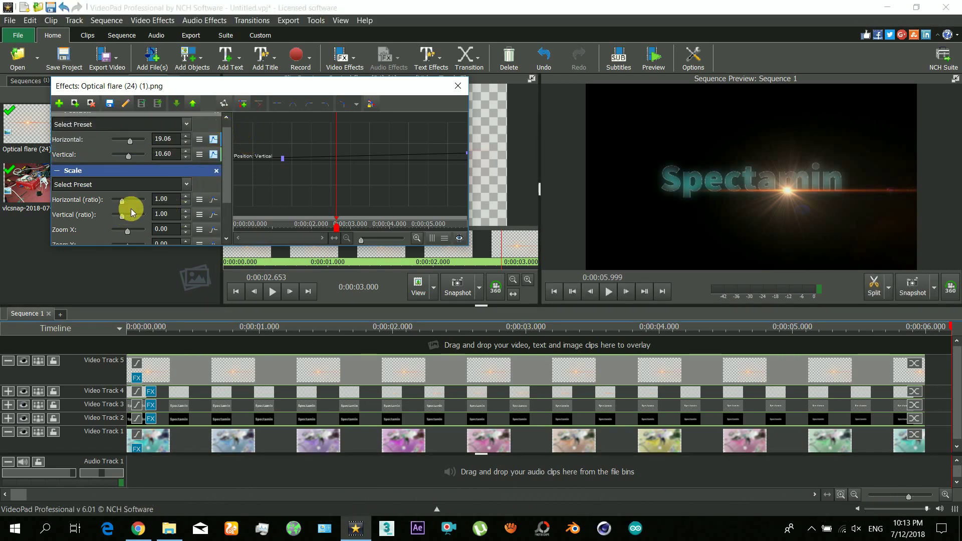
drag(123, 203, 136, 201)
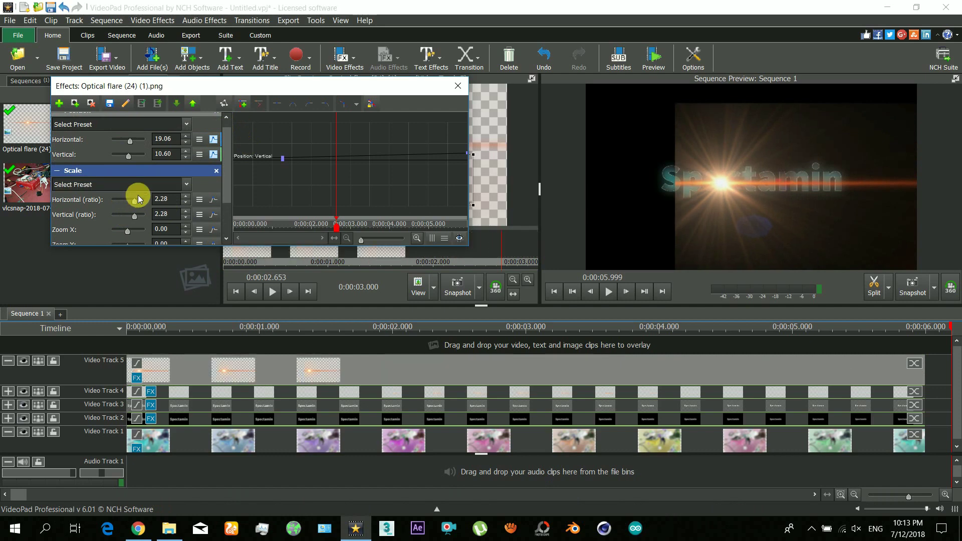
scroll(227, 142, down, 3)
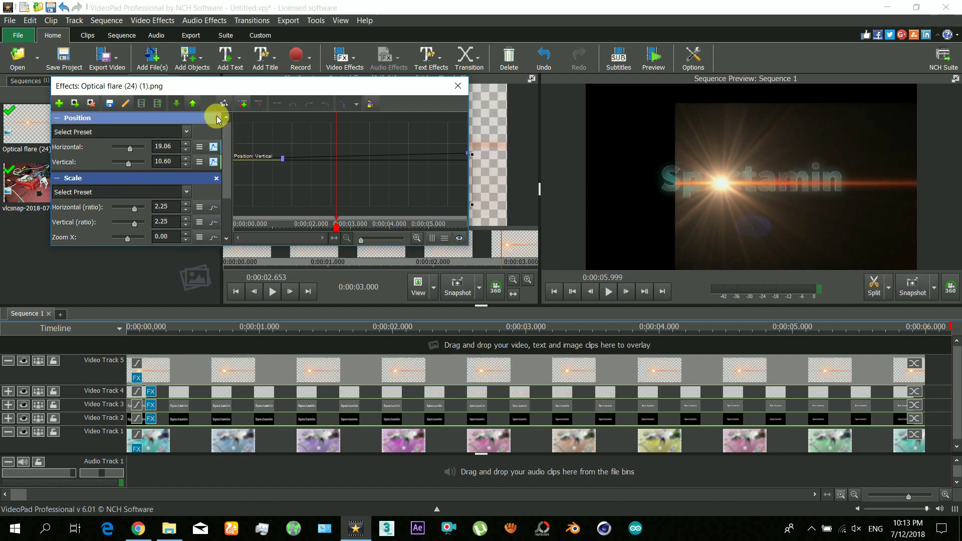
Add a fresh Position effect to the flare clip on Video Track 5 and move it below the Scale effect.
click(58, 103)
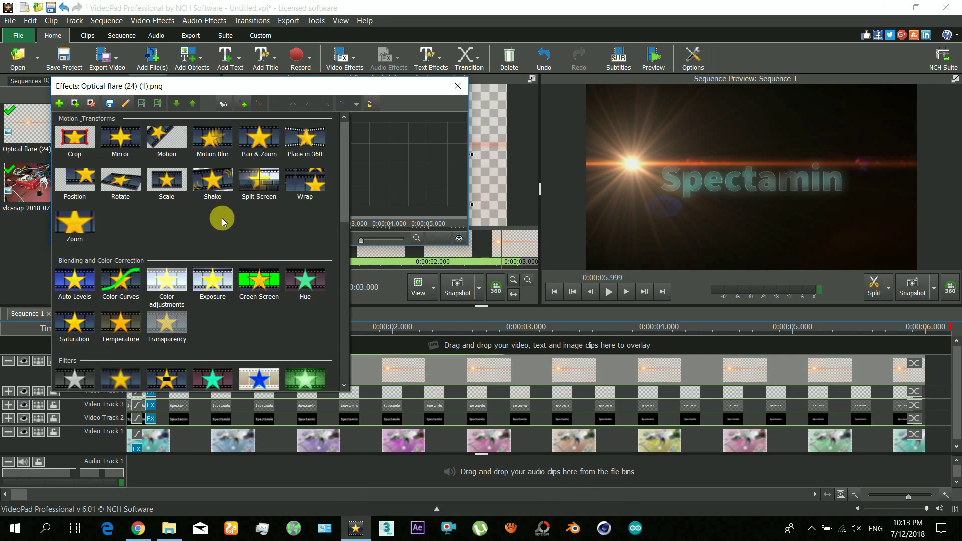
click(77, 185)
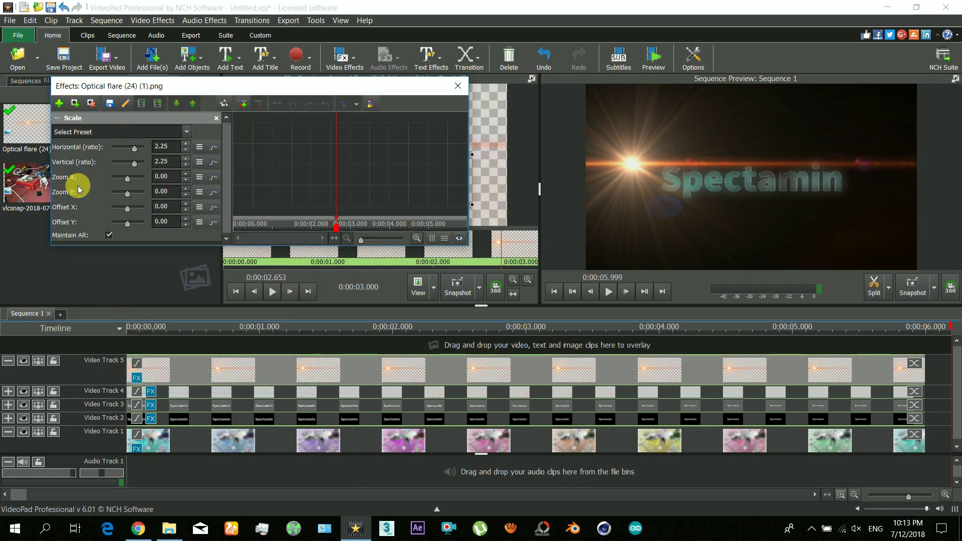
click(178, 103)
drag(229, 166, 230, 112)
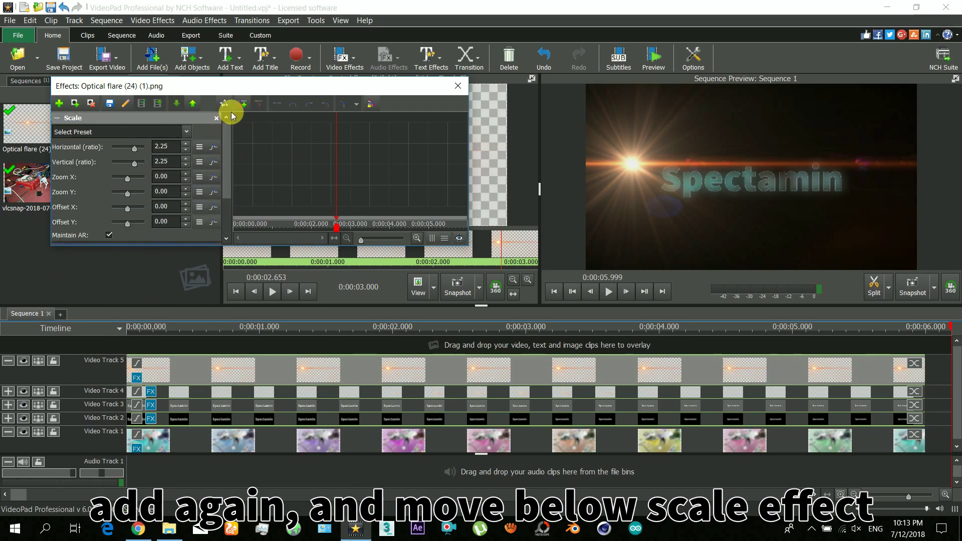
Animate the flare's position from horizontal -2.78 and vertical 16.61 at the clip's start to horizontal 46.00 at its end.
drag(281, 90, 233, 381)
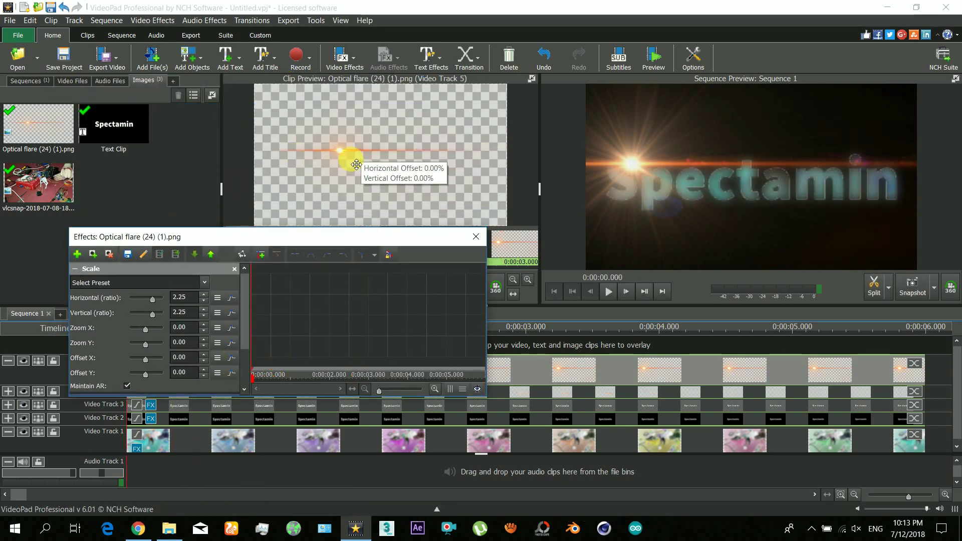
drag(339, 150, 334, 183)
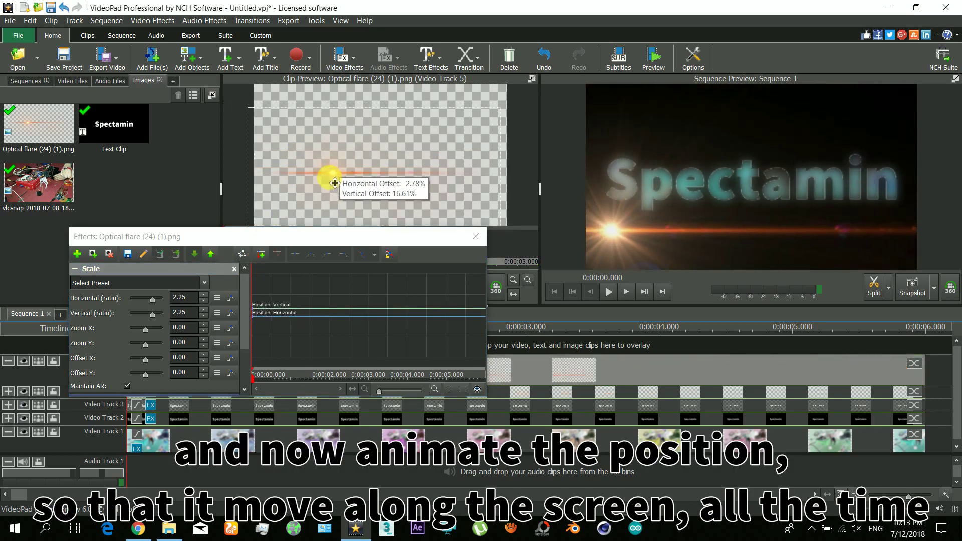
drag(323, 376, 492, 384)
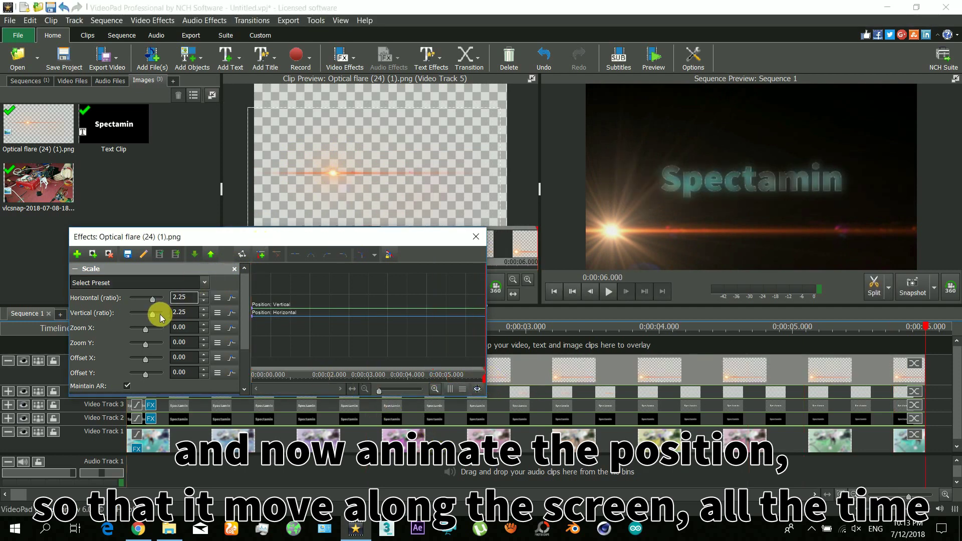
drag(243, 300, 243, 337)
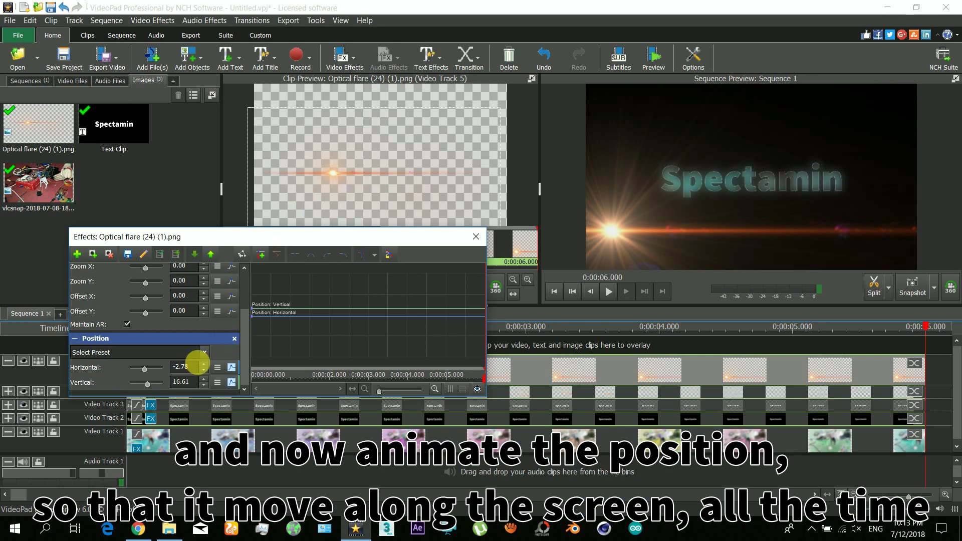
drag(146, 368, 151, 368)
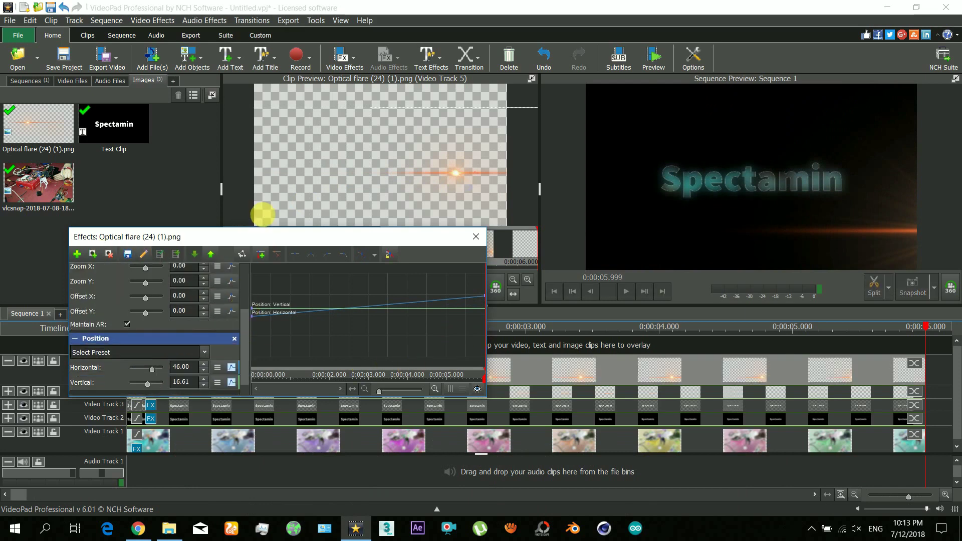
Play the sequence from near its start to check the moving flare on Video Track 5.
drag(376, 239, 353, 70)
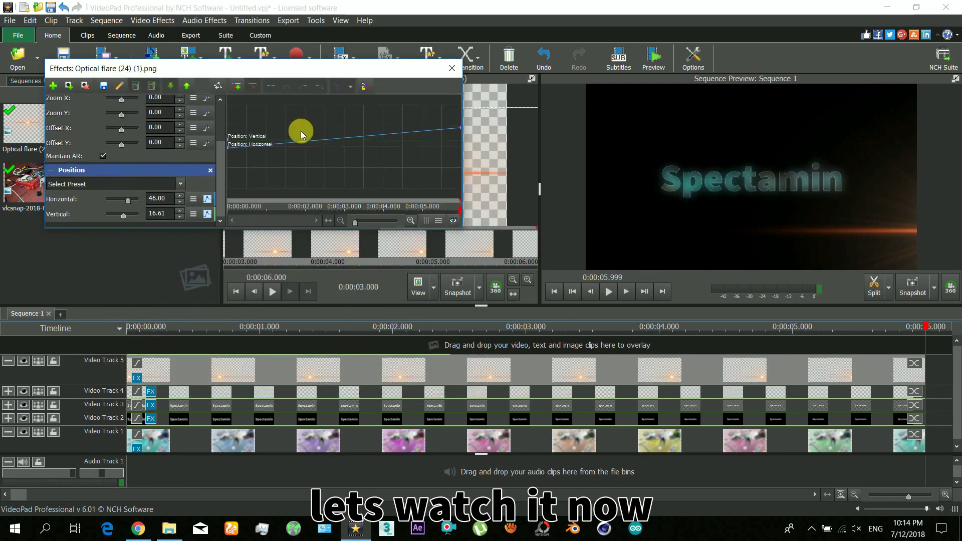
click(133, 330)
key(space)
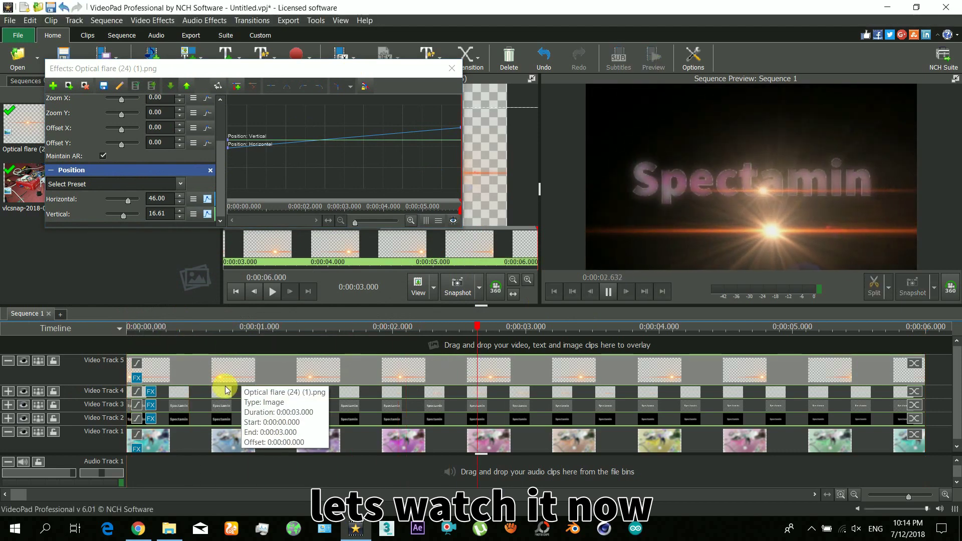
key(space)
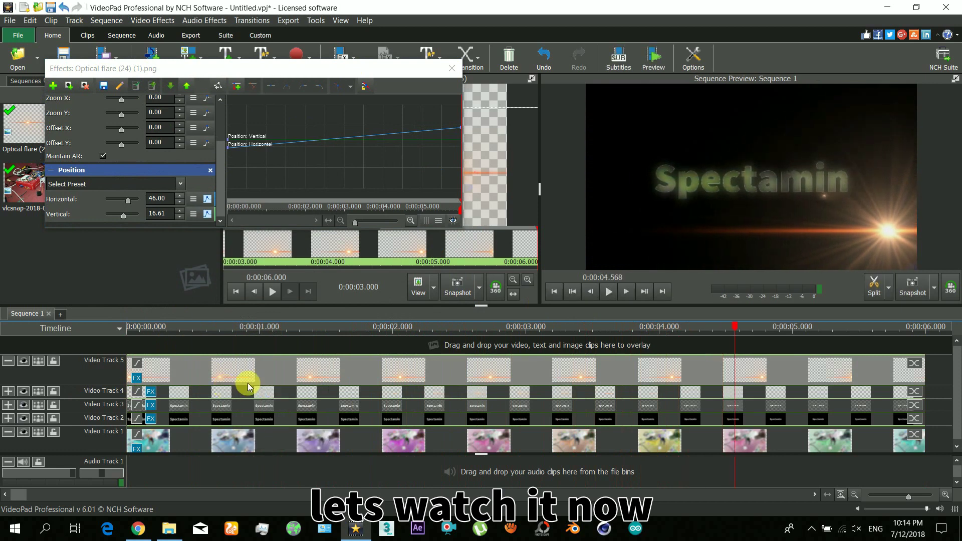
Add a Blur effect at 12.50 blurriness and a Transparency effect at 68% opacity to the Video Track 5 flare, and play the sequence from the start.
scroll(221, 155, down, 2)
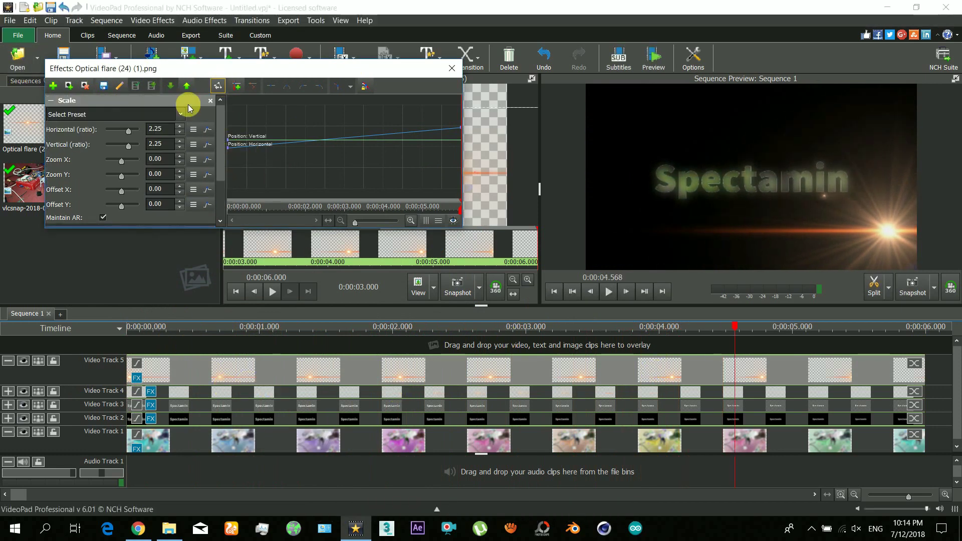
click(53, 86)
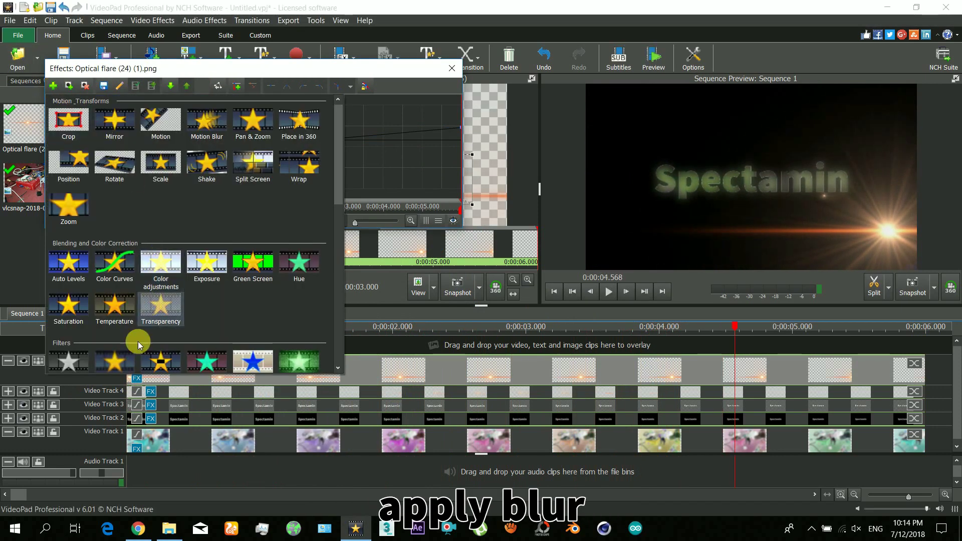
click(119, 355)
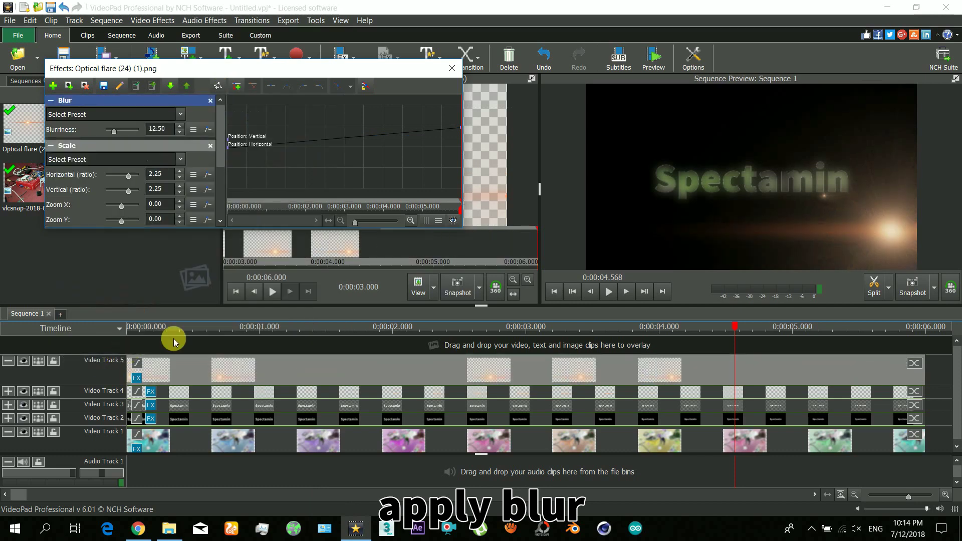
click(128, 327)
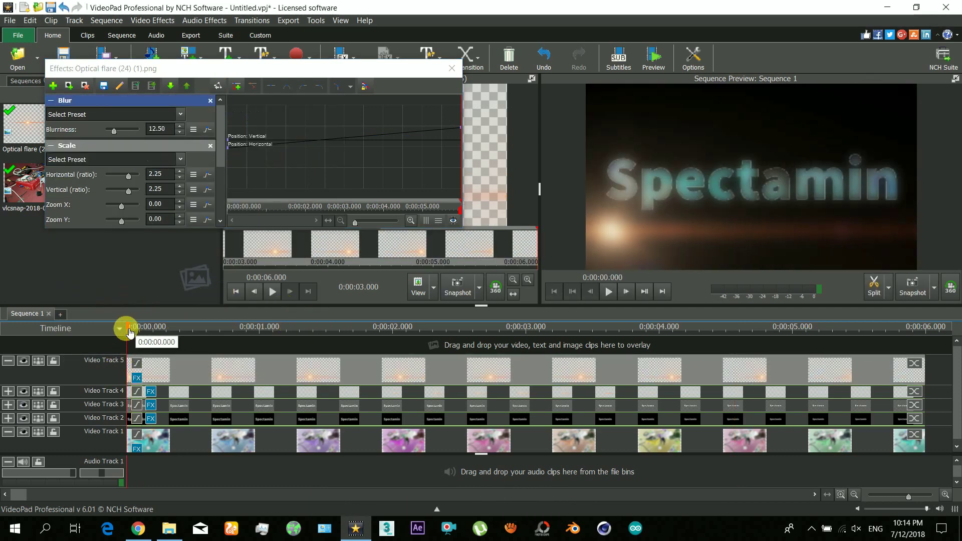
click(53, 86)
click(161, 301)
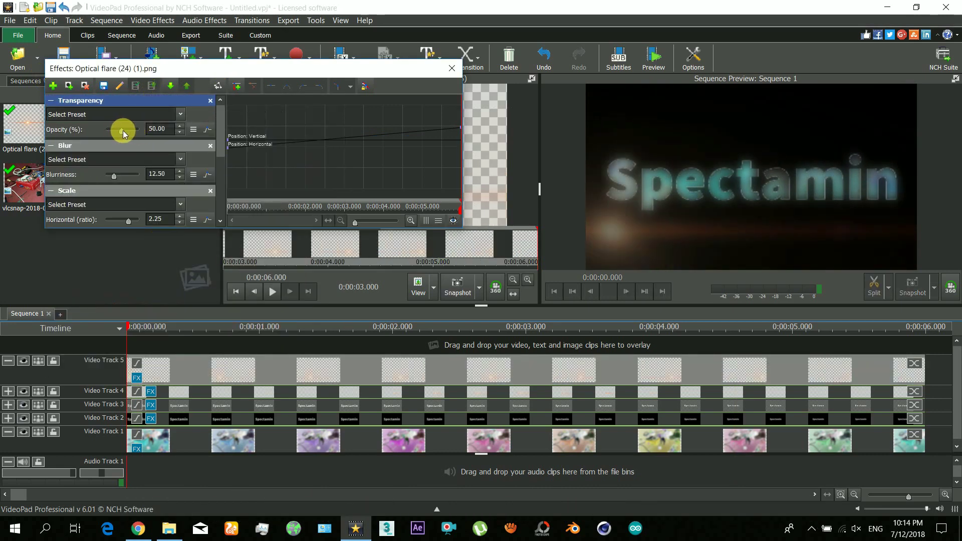
drag(124, 132, 128, 131)
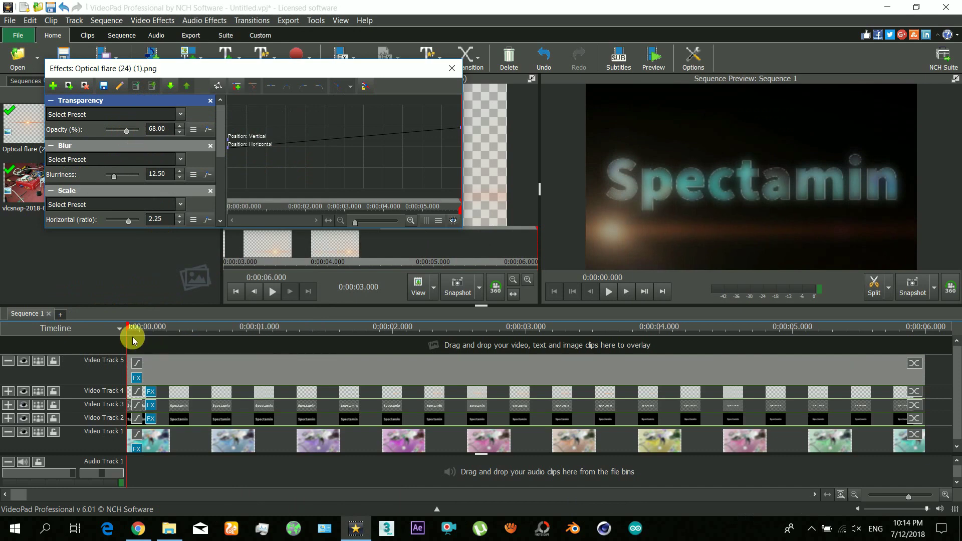
key(space)
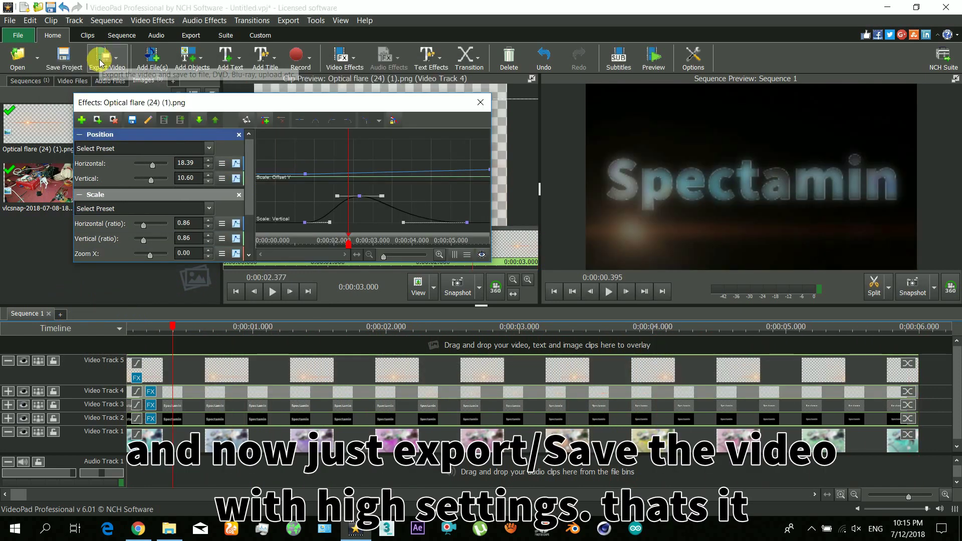
Open the export settings for a video file and set the frame rate to 60.00.
click(104, 56)
click(141, 83)
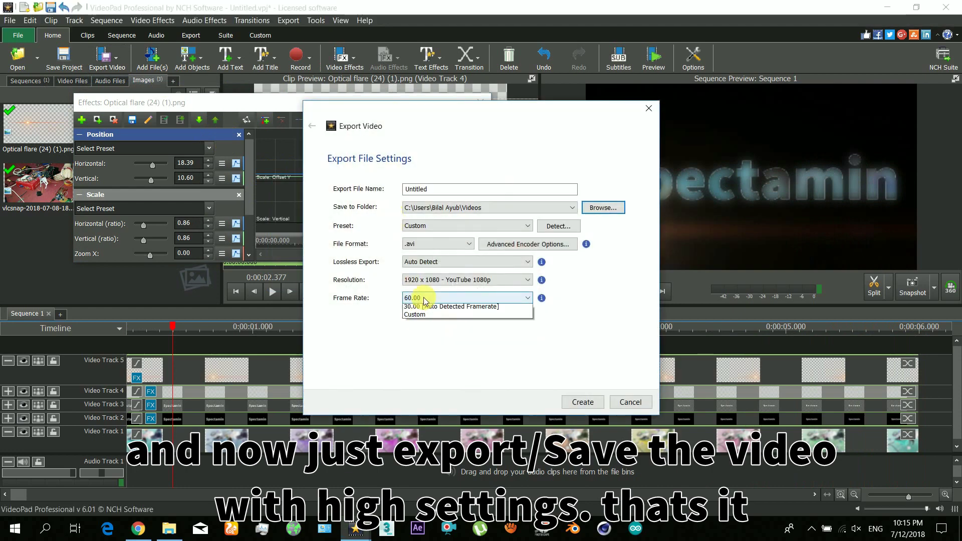
click(420, 364)
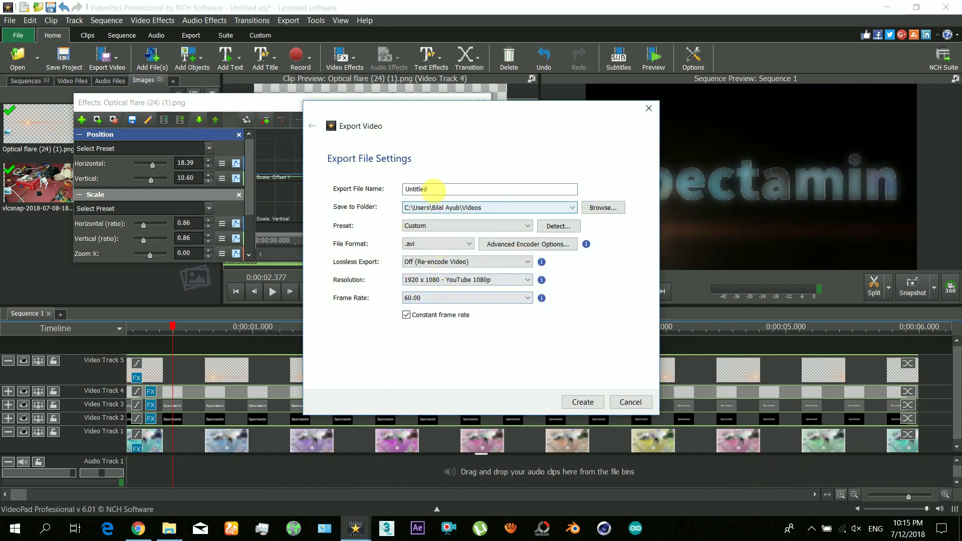